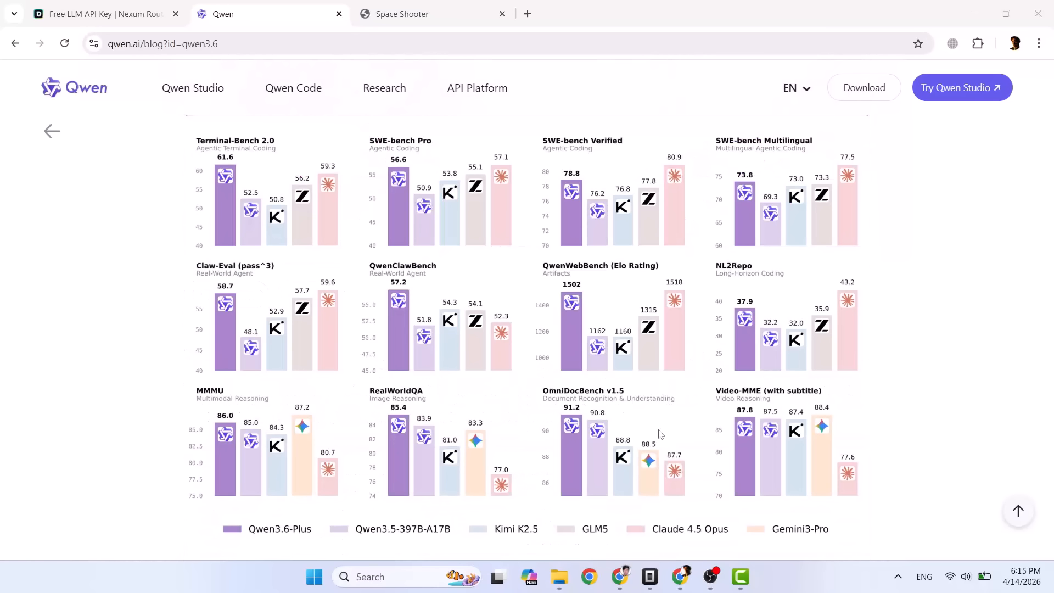
{"action": "scroll", "coordinate": [661, 433], "scroll_direction": "up", "scroll_amount": 1}
{"action": "scroll", "coordinate": [660, 434], "scroll_direction": "down", "scroll_amount": 1}
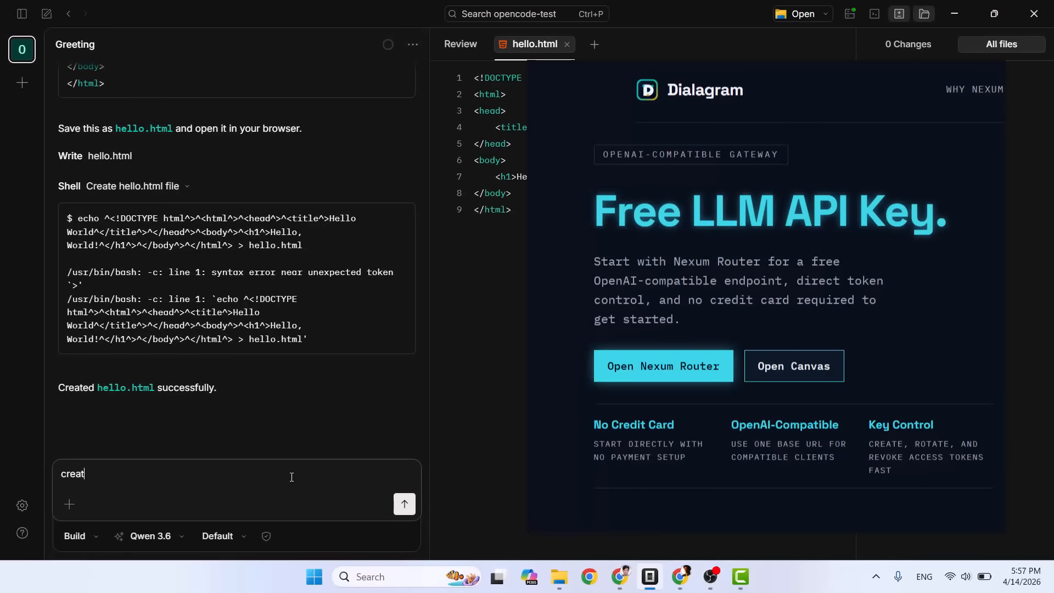
- Switch to OpenCode and send Qwen 3.6 the prompt "create a simple space shooter game in single html file"
{"action": "type", "text": "e a simple space shooter game in single html file"}
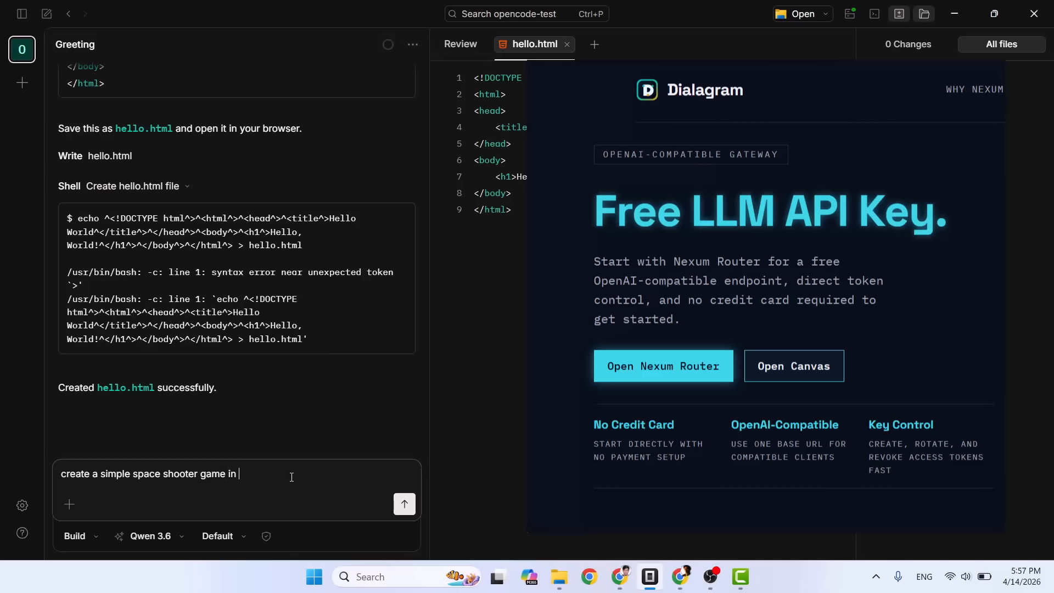
{"action": "key", "text": "Return"}
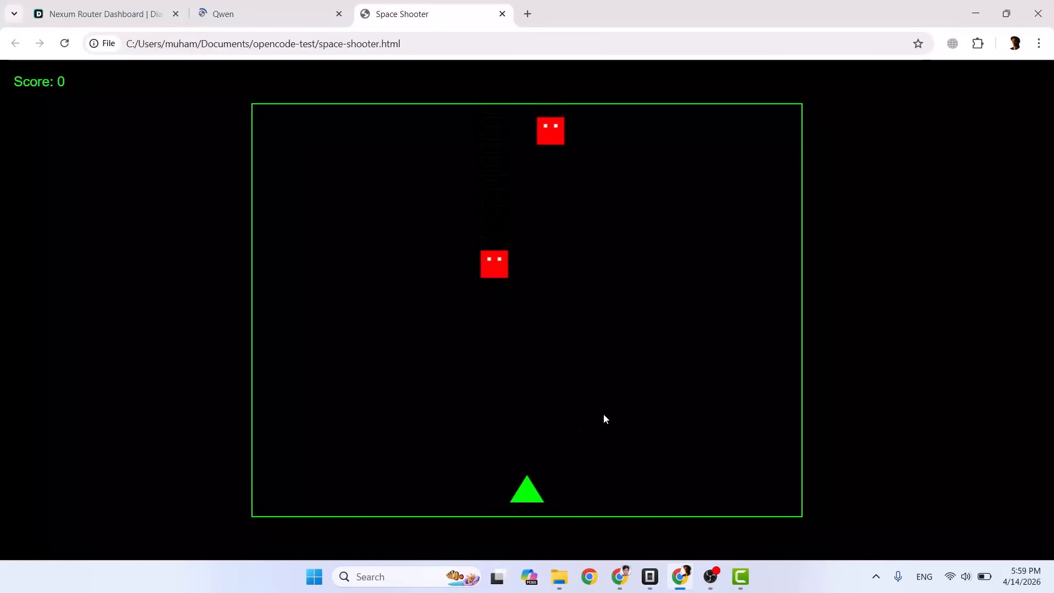
- Test the generated space-shooter.html game in Chrome by firing and moving the ship back and forth
{"action": "key", "text": "space"}
{"action": "key", "text": "Left"}
{"action": "key", "text": "Right"}
{"action": "key", "text": "Left"}
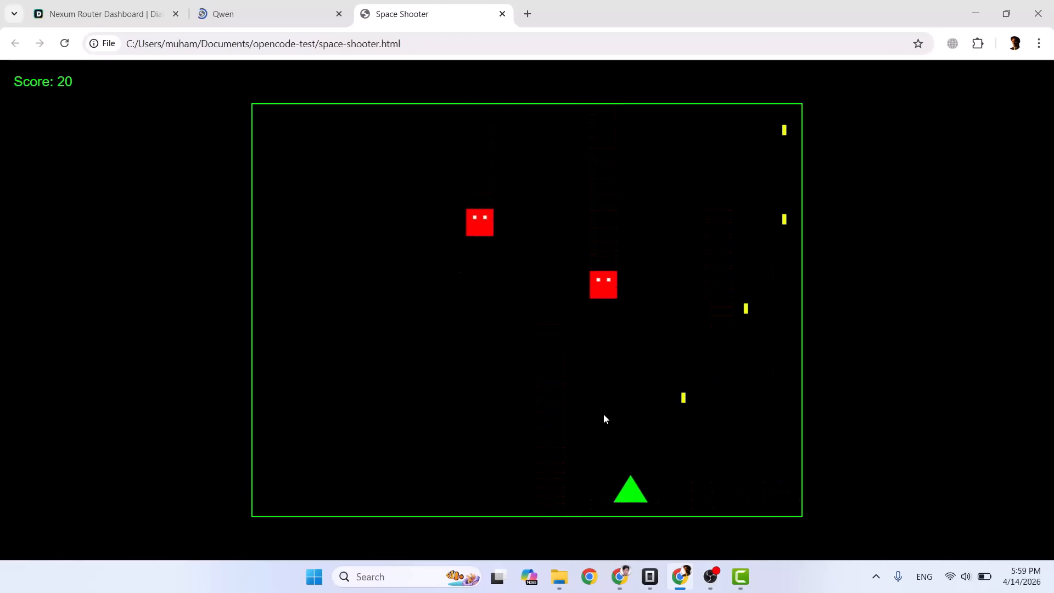
{"action": "key", "text": "Right"}
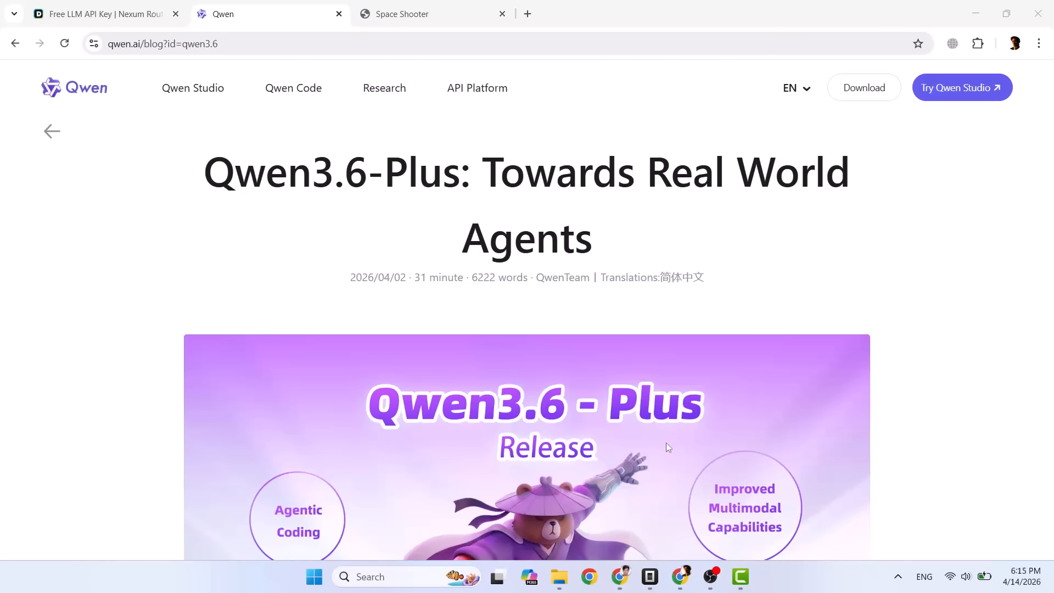
- Read through the Qwen3.6-Plus release post from its headline down to the benchmark comparison charts
{"action": "scroll", "coordinate": [668, 448], "scroll_direction": "down", "scroll_amount": 3}
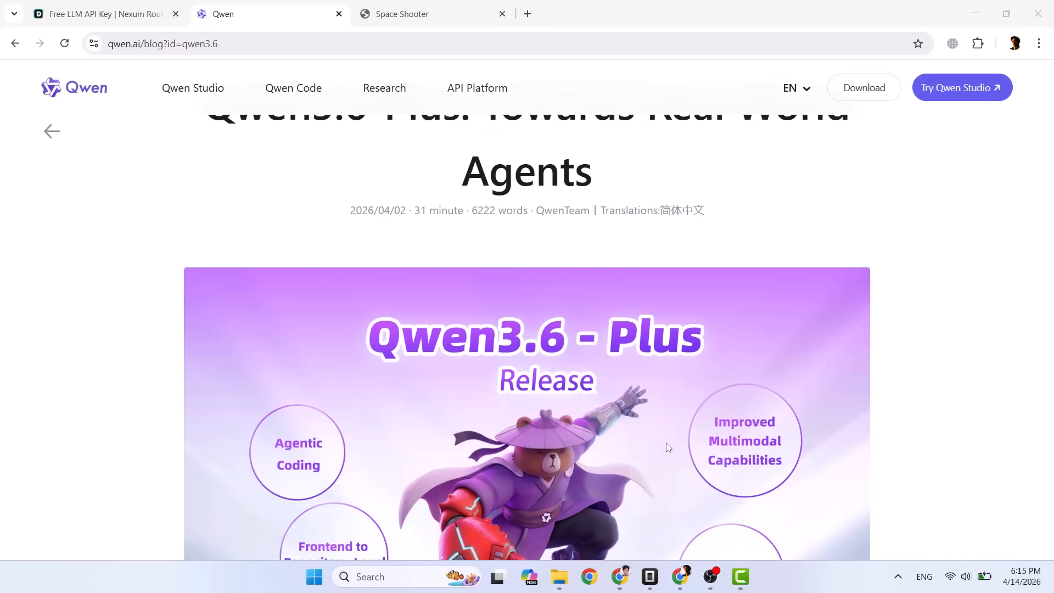
{"action": "scroll", "coordinate": [668, 448], "scroll_direction": "down", "scroll_amount": 2}
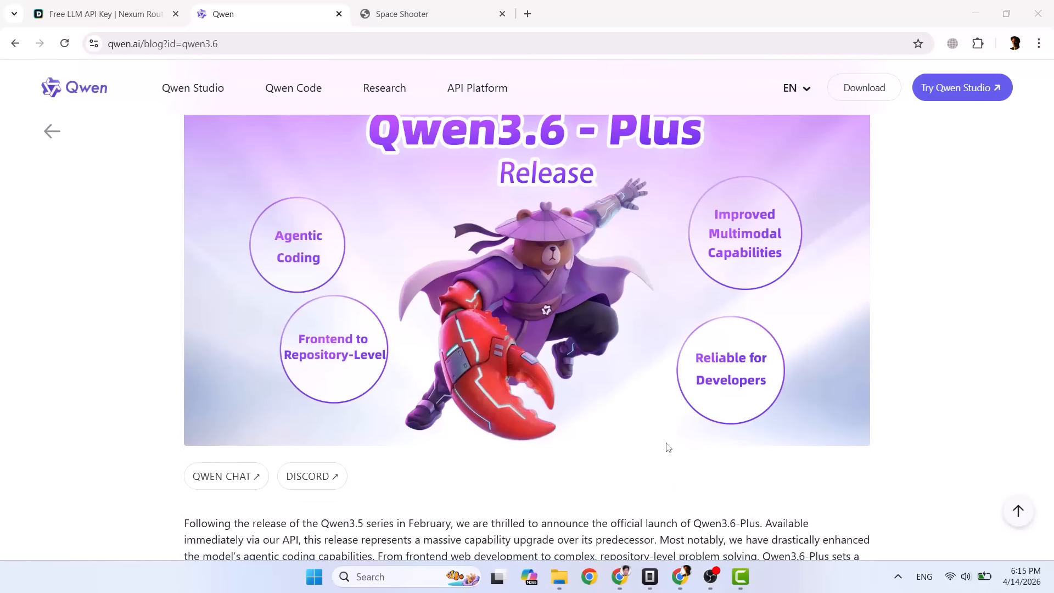
{"action": "scroll", "coordinate": [667, 448], "scroll_direction": "down", "scroll_amount": 3}
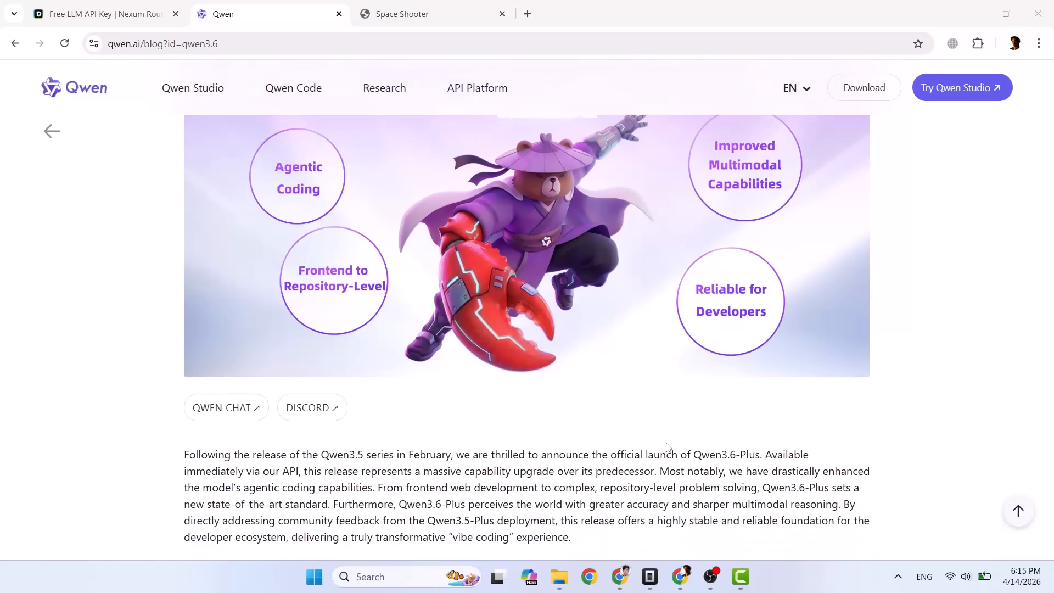
{"action": "scroll", "coordinate": [664, 441], "scroll_direction": "down", "scroll_amount": 7}
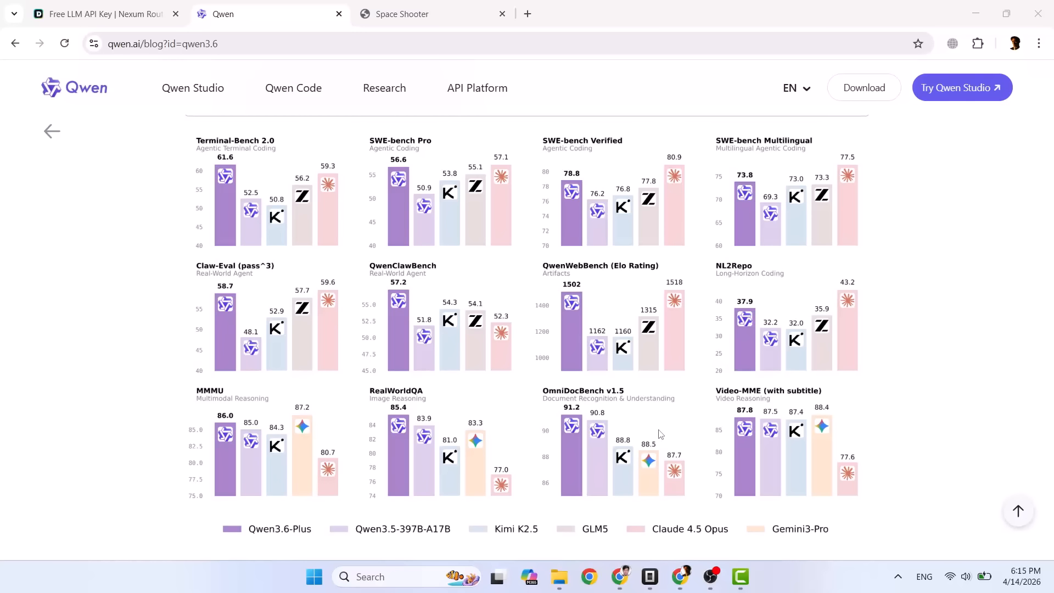
{"action": "scroll", "coordinate": [660, 434], "scroll_direction": "up", "scroll_amount": 1}
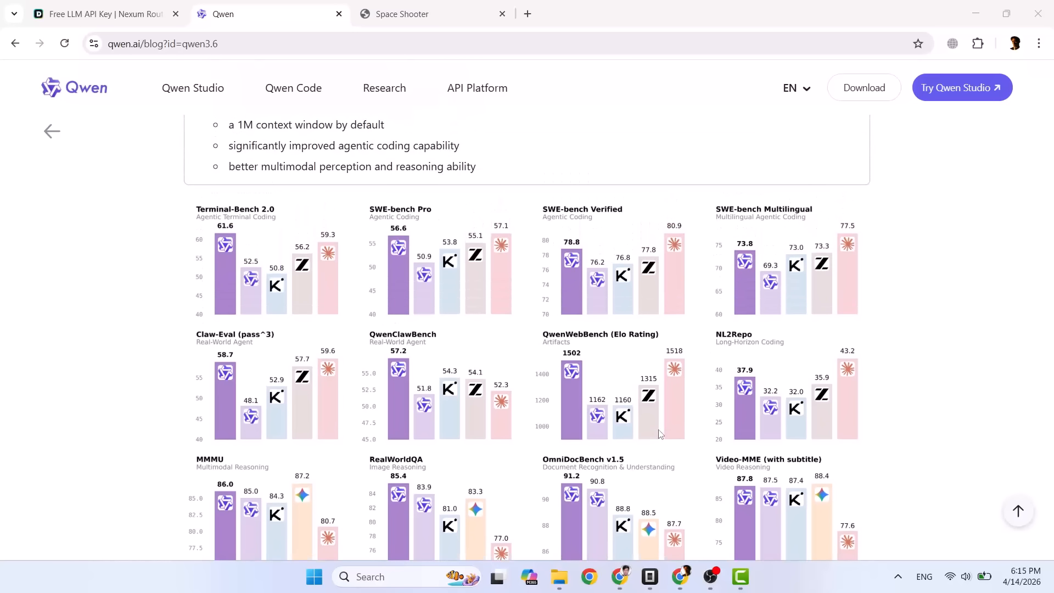
{"action": "scroll", "coordinate": [660, 434], "scroll_direction": "down", "scroll_amount": 1}
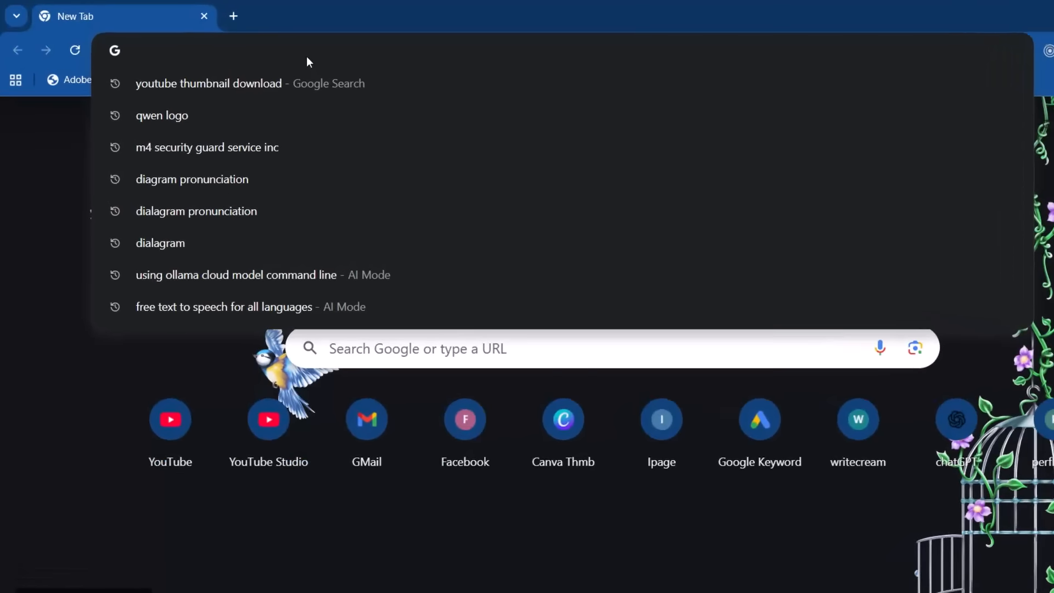
- Search Google for dialagram and open the dialagram.me website
{"action": "type", "text": "dia"}
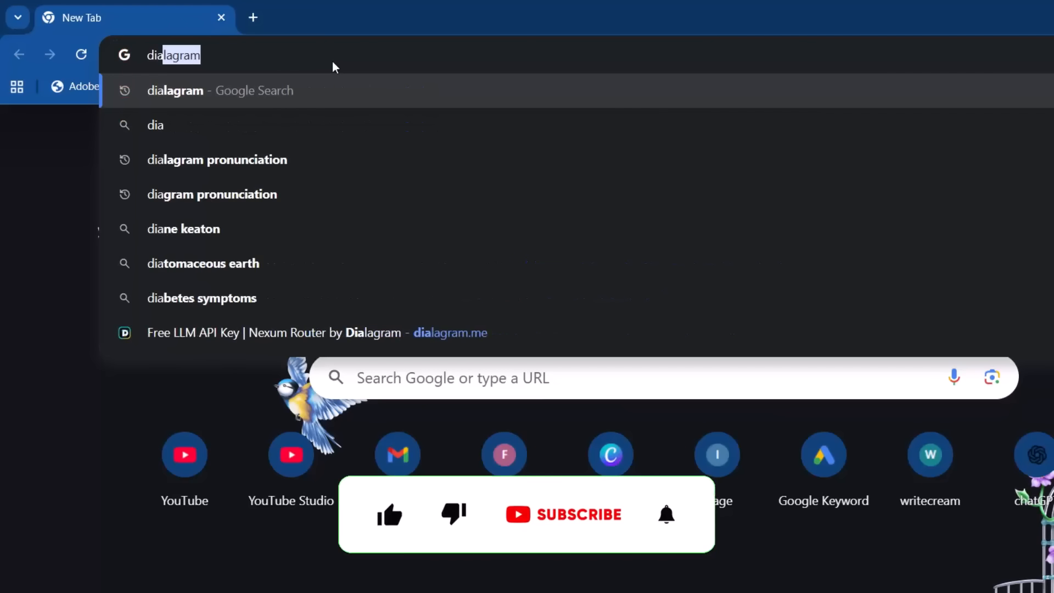
{"action": "key", "text": "Return"}
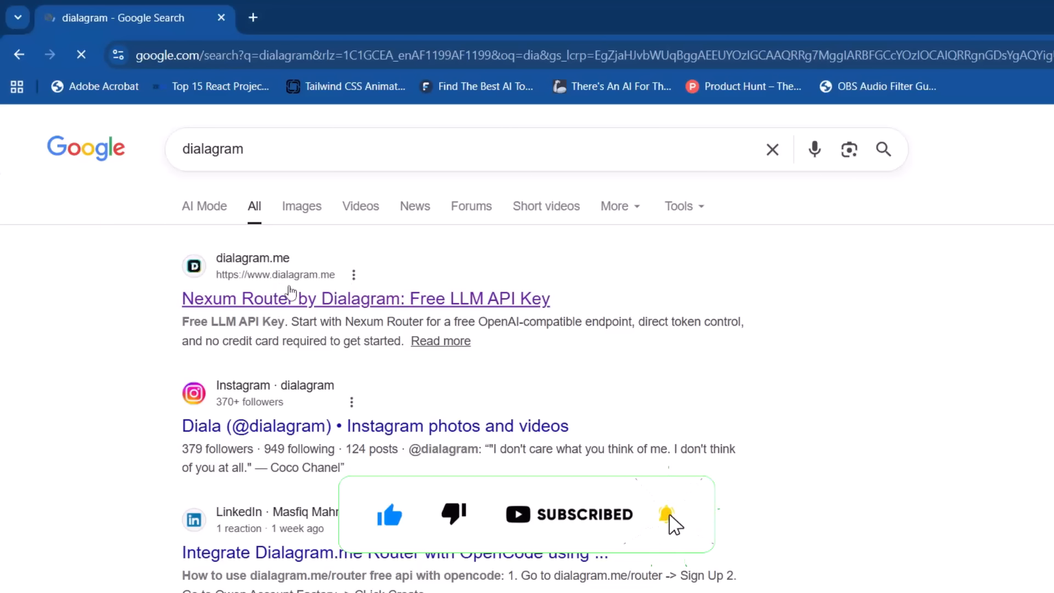
{"action": "left_click", "coordinate": [358, 304]}
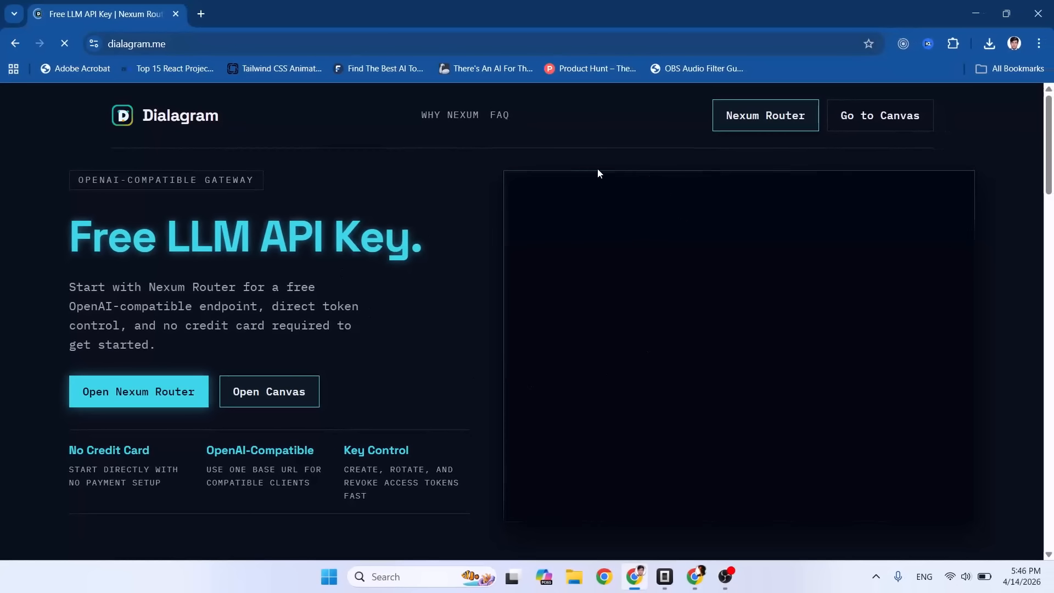
- Examine the Dialagram home page, covering the Free LLM API Key introduction, the three quick steps and the feature cards
{"action": "scroll", "coordinate": [407, 381], "scroll_direction": "down", "scroll_amount": 5}
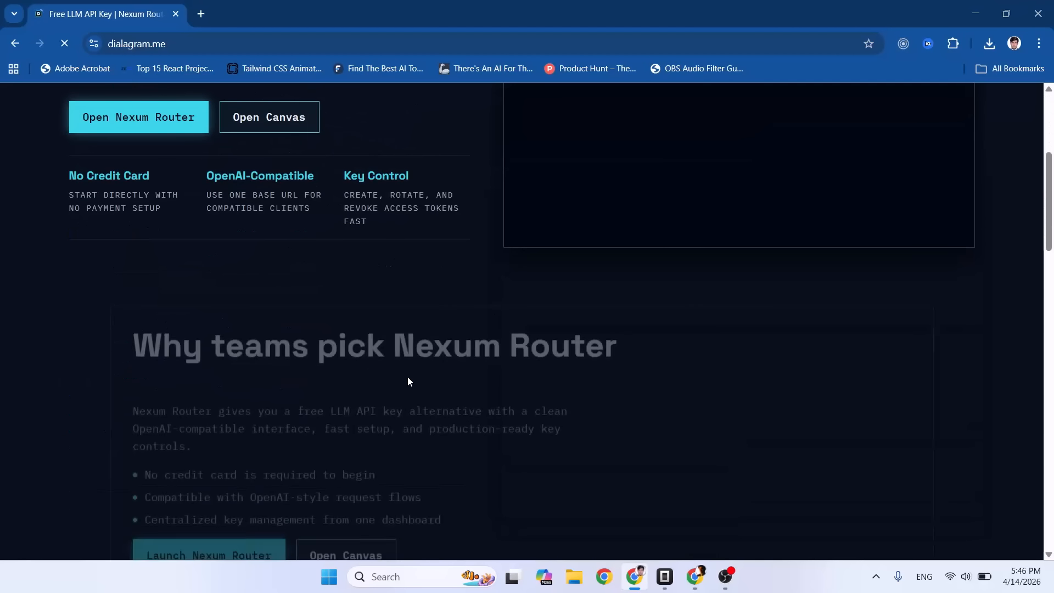
{"action": "scroll", "coordinate": [407, 380], "scroll_direction": "down", "scroll_amount": 20}
{"action": "scroll", "coordinate": [407, 381], "scroll_direction": "up", "scroll_amount": 10}
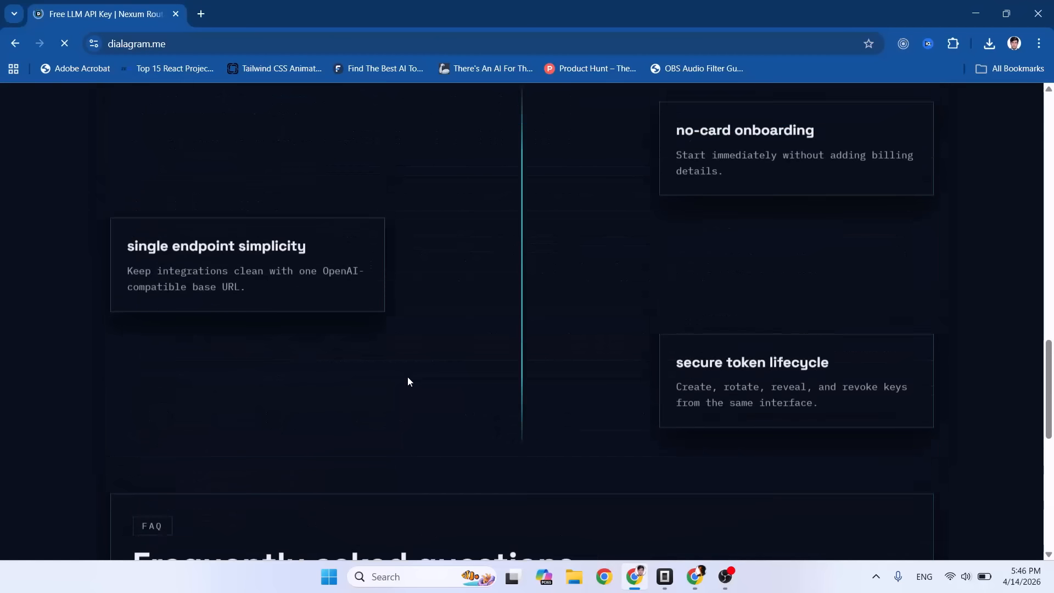
{"action": "scroll", "coordinate": [407, 381], "scroll_direction": "up", "scroll_amount": 15}
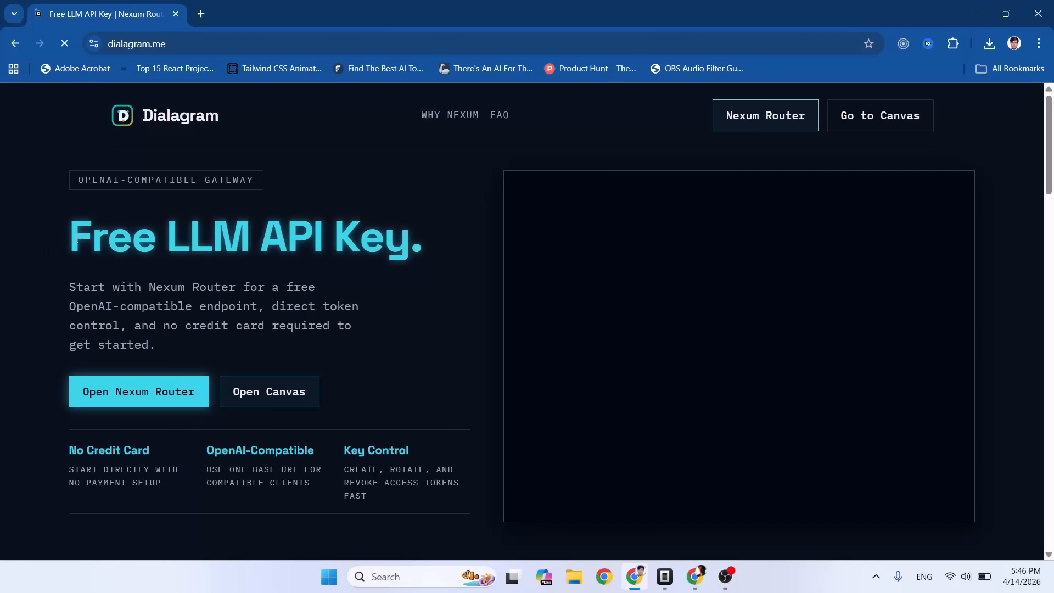
{"action": "left_click_drag", "start_coordinate": [55, 252], "coordinate": [410, 249]}
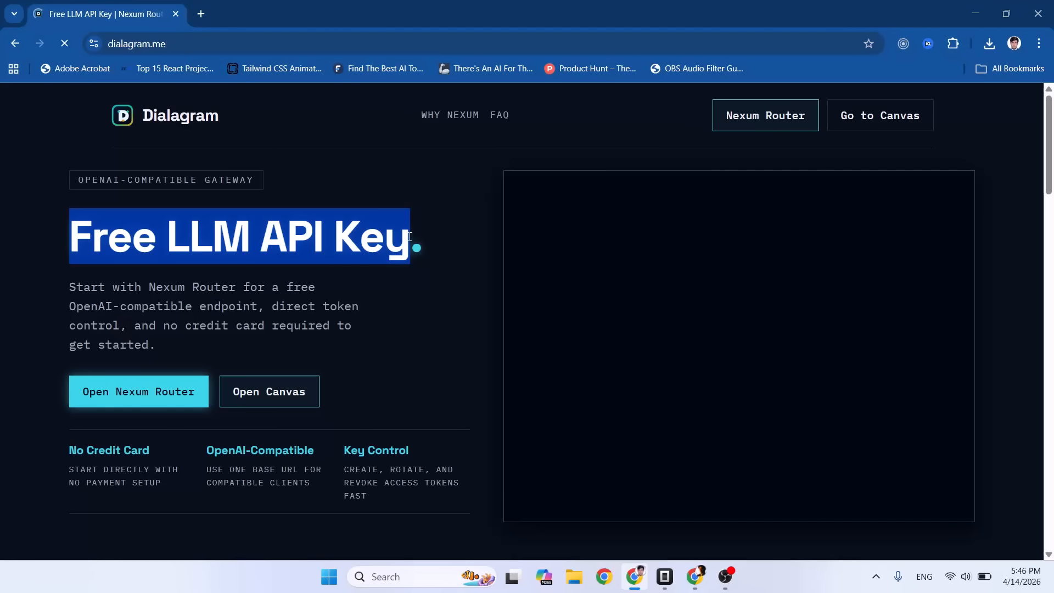
{"action": "left_click", "coordinate": [346, 249]}
{"action": "scroll", "coordinate": [220, 249], "scroll_direction": "down", "scroll_amount": 1}
{"action": "left_click_drag", "start_coordinate": [97, 217], "coordinate": [204, 249]}
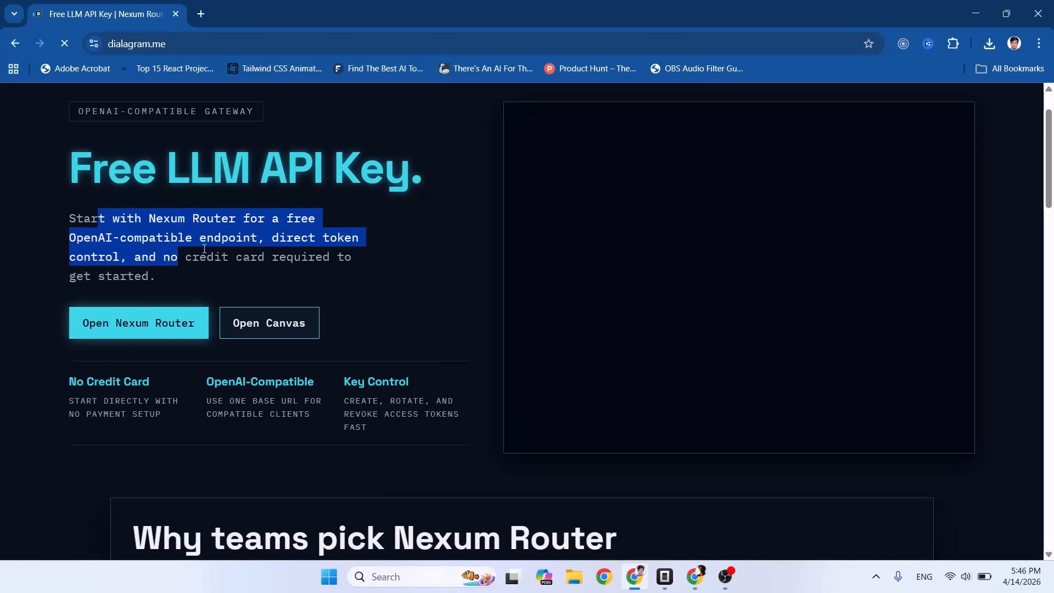
{"action": "left_click", "coordinate": [166, 237]}
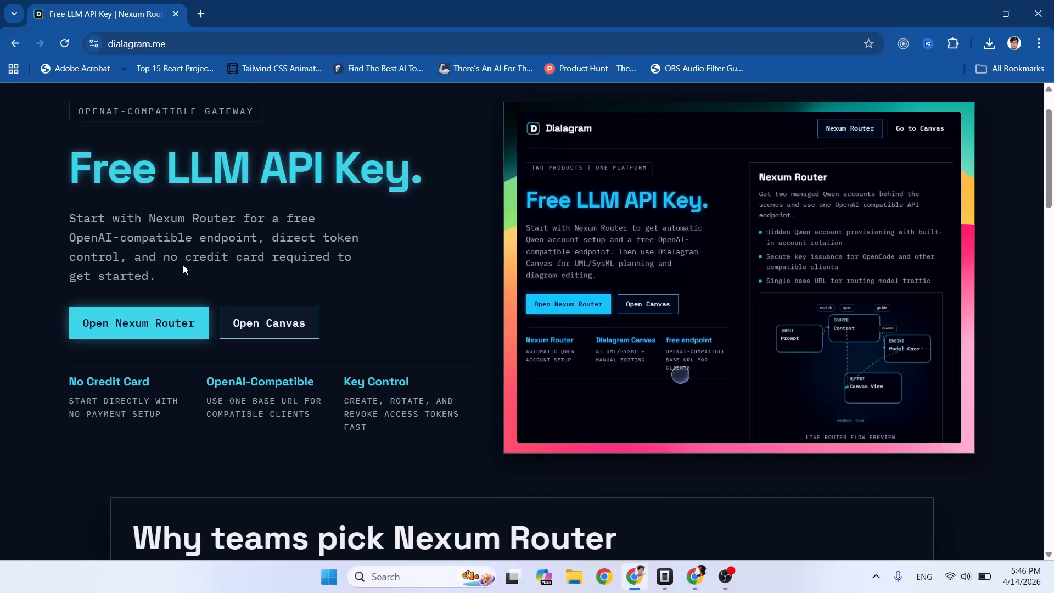
{"action": "scroll", "coordinate": [568, 305], "scroll_direction": "down", "scroll_amount": 7}
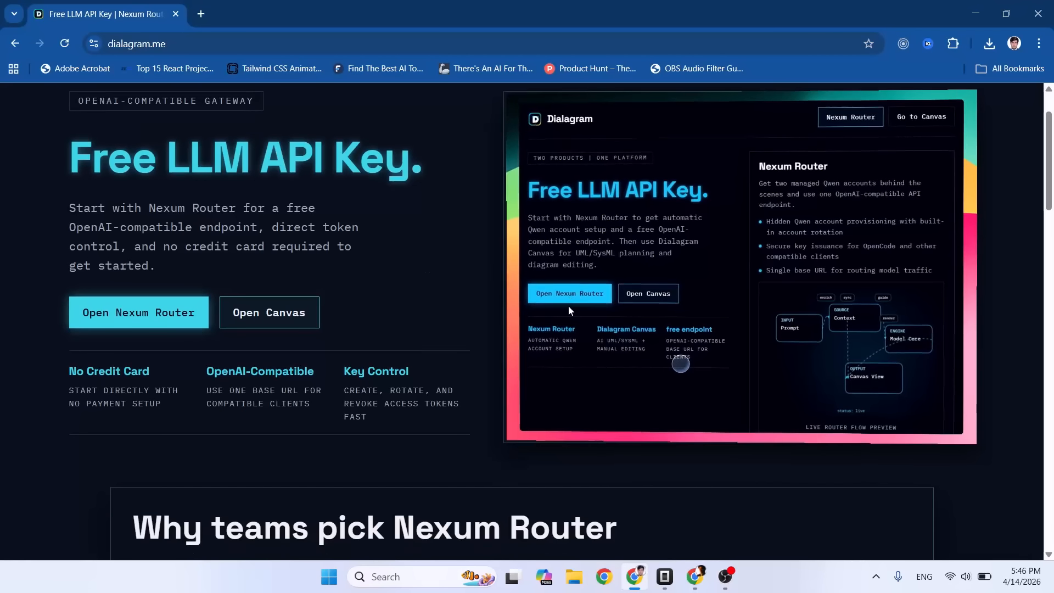
{"action": "scroll", "coordinate": [476, 324], "scroll_direction": "down", "scroll_amount": 6}
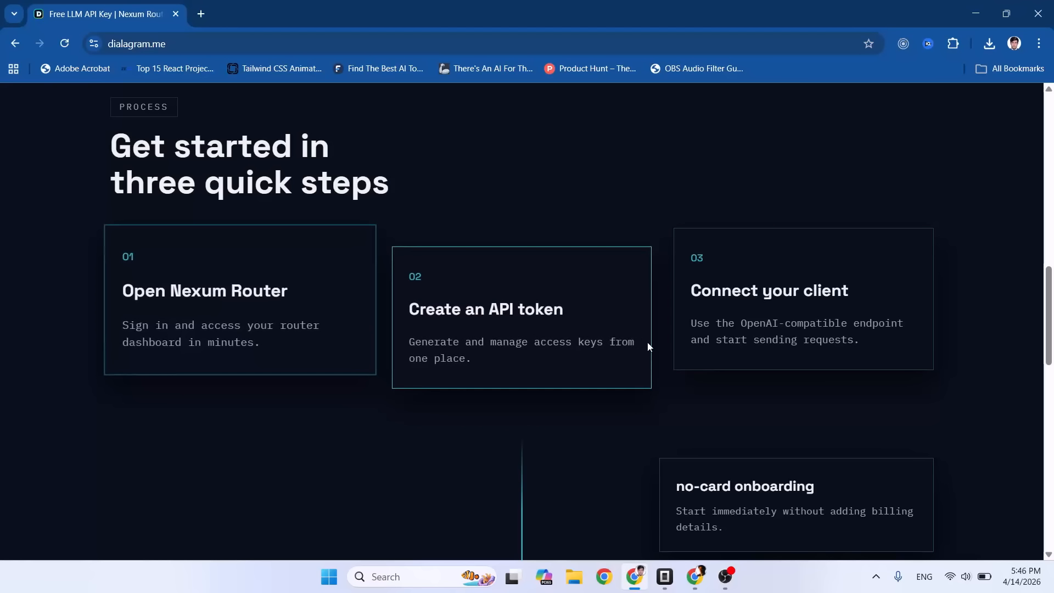
{"action": "scroll", "coordinate": [686, 330], "scroll_direction": "down", "scroll_amount": 5}
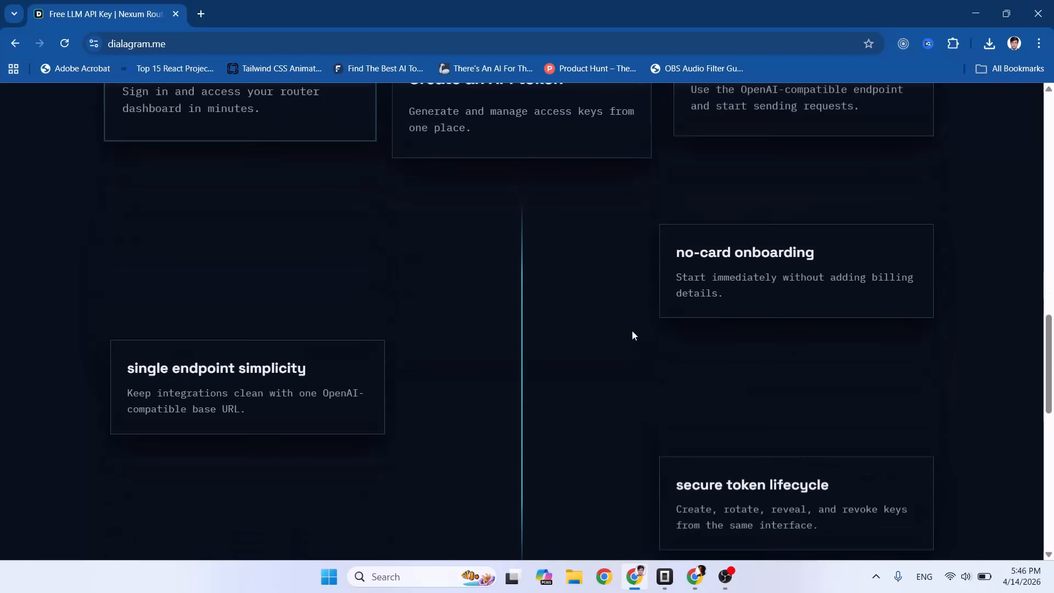
- Open Nexum Router from the Dialagram home page and switch its authentication form to Sign up
{"action": "scroll", "coordinate": [304, 298], "scroll_direction": "up", "scroll_amount": 15}
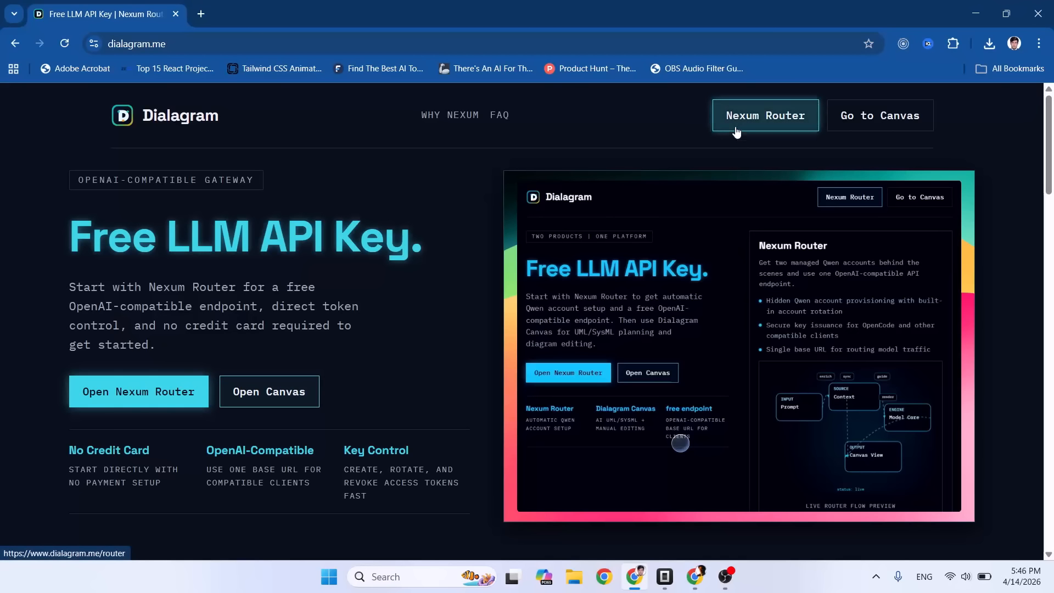
{"action": "left_click", "coordinate": [736, 132]}
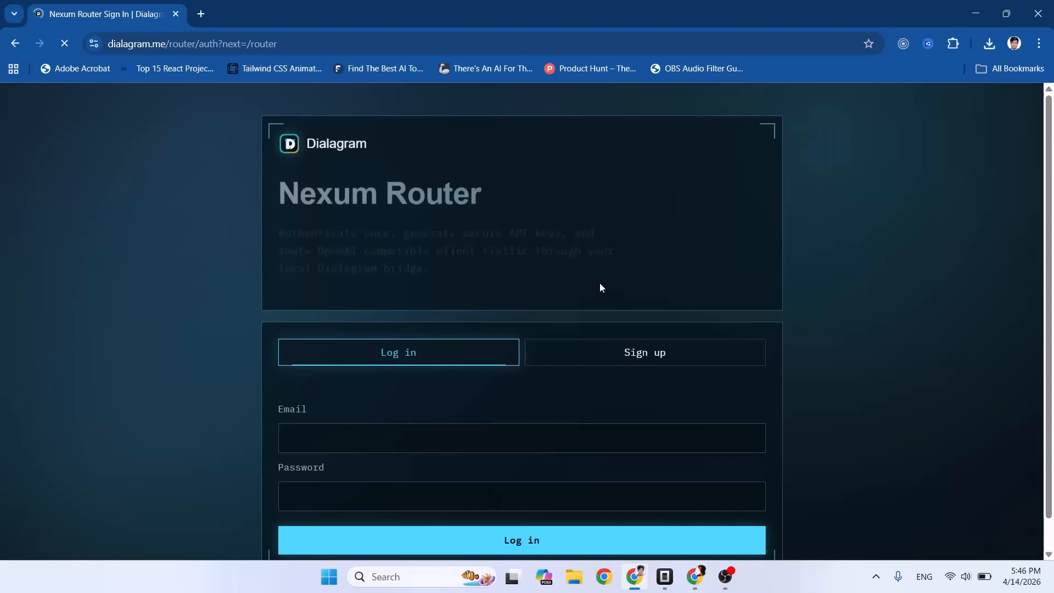
{"action": "scroll", "coordinate": [459, 287], "scroll_direction": "down", "scroll_amount": 1}
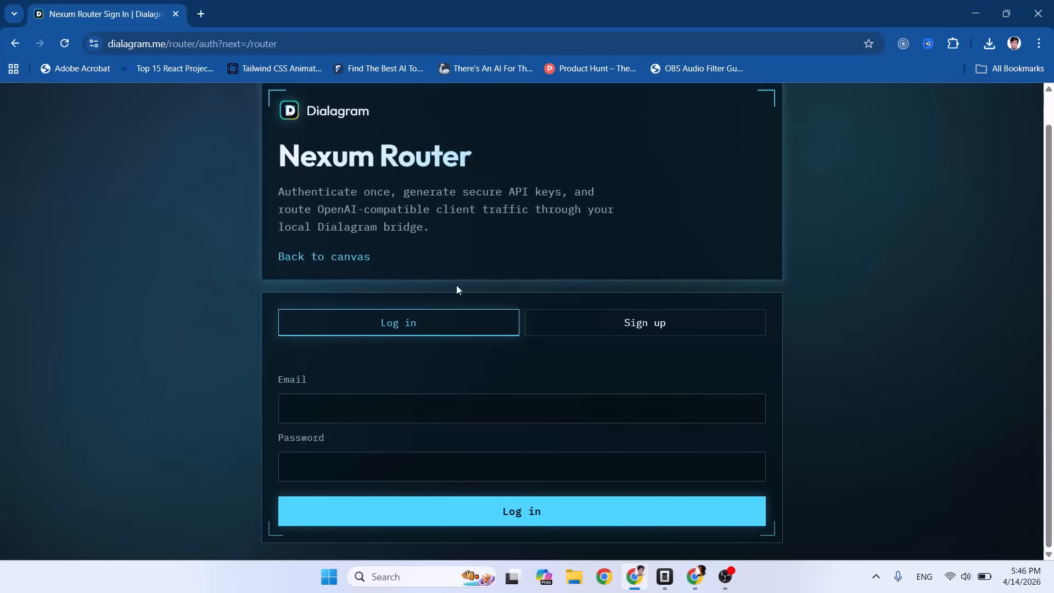
{"action": "left_click", "coordinate": [650, 328]}
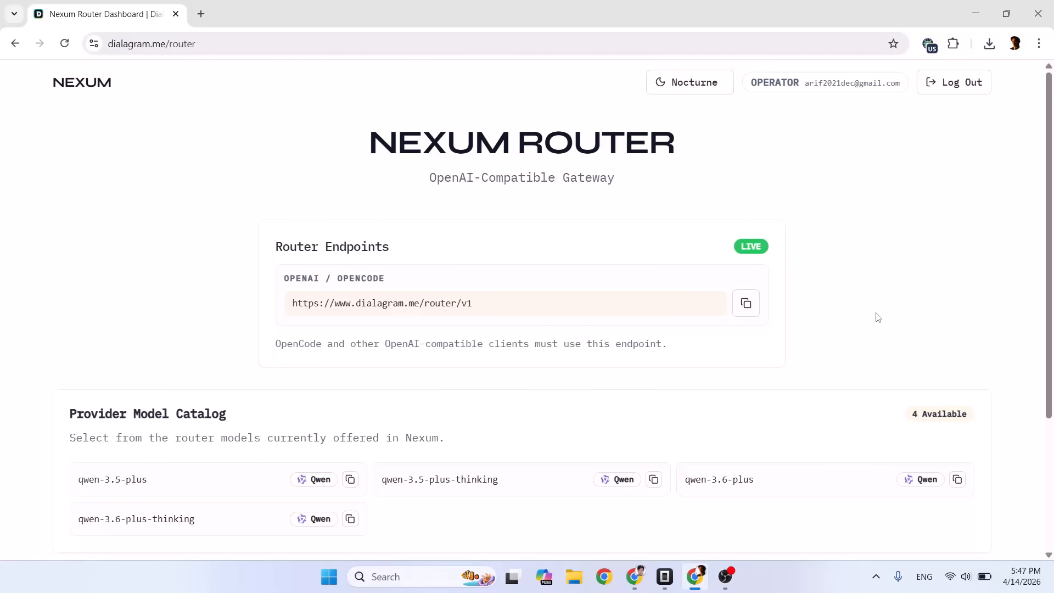
- Examine the Nexum Router dashboard's heading and the OpenAI / OpenCode endpoint URL under Router Endpoints
{"action": "left_click_drag", "start_coordinate": [366, 143], "coordinate": [711, 161]}
{"action": "left_click", "coordinate": [711, 161]}
{"action": "scroll", "coordinate": [798, 245], "scroll_direction": "down", "scroll_amount": 1}
{"action": "scroll", "coordinate": [797, 245], "scroll_direction": "up", "scroll_amount": 1}
{"action": "scroll", "coordinate": [401, 285], "scroll_direction": "down", "scroll_amount": 1}
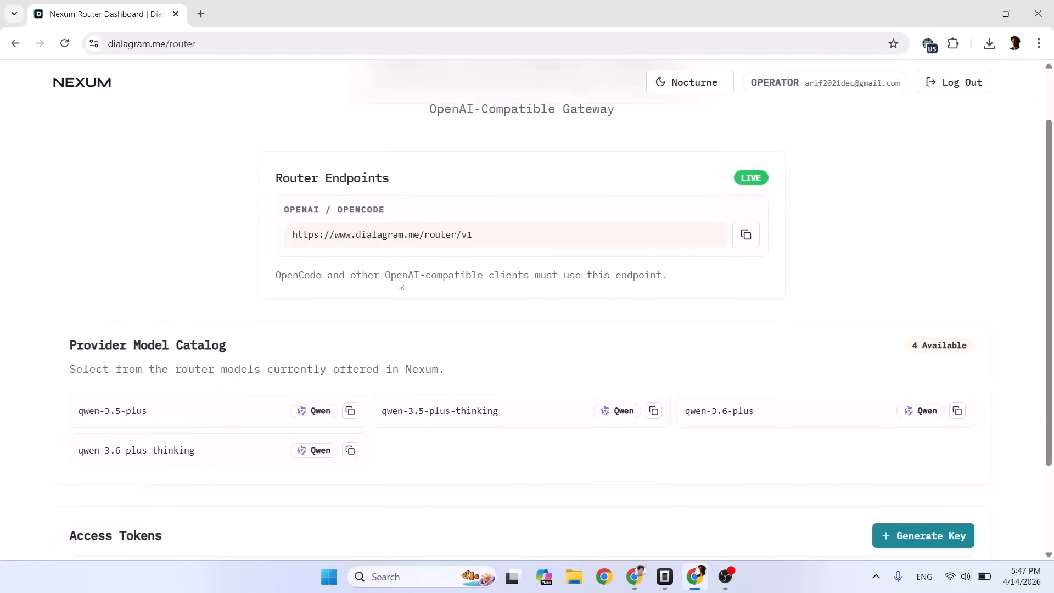
{"action": "scroll", "coordinate": [384, 288], "scroll_direction": "up", "scroll_amount": 1}
{"action": "left_click_drag", "start_coordinate": [291, 303], "coordinate": [487, 306]}
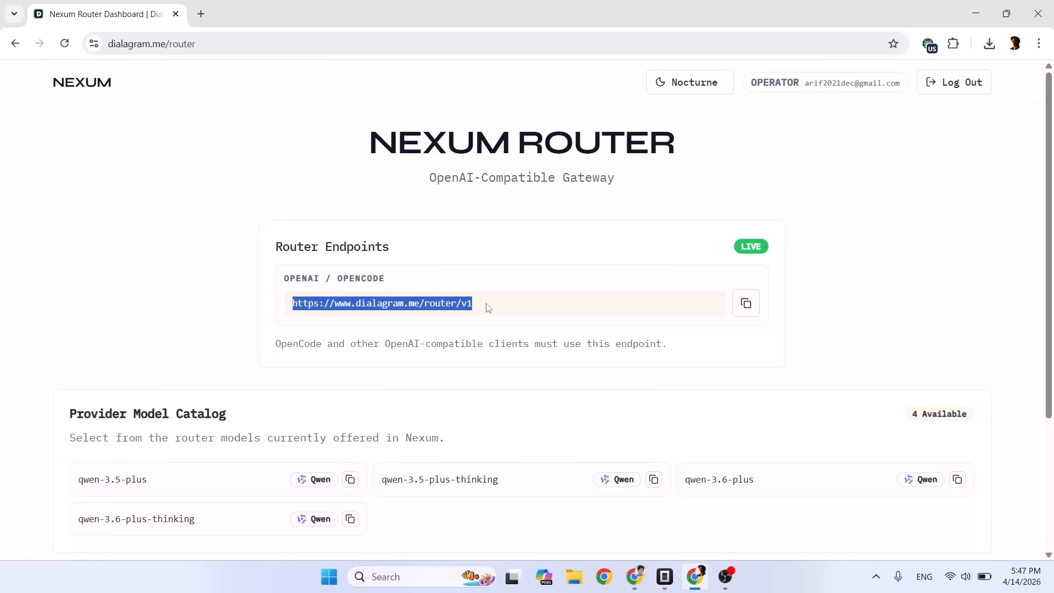
{"action": "double_click", "coordinate": [354, 279]}
{"action": "left_click", "coordinate": [351, 277]}
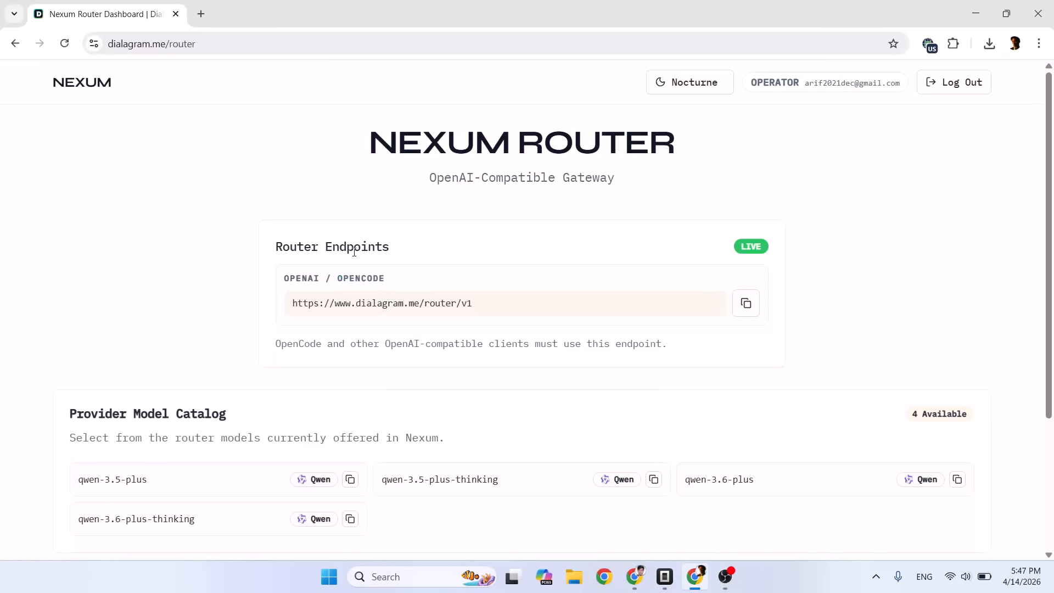
{"action": "left_click_drag", "start_coordinate": [293, 303], "coordinate": [467, 303]}
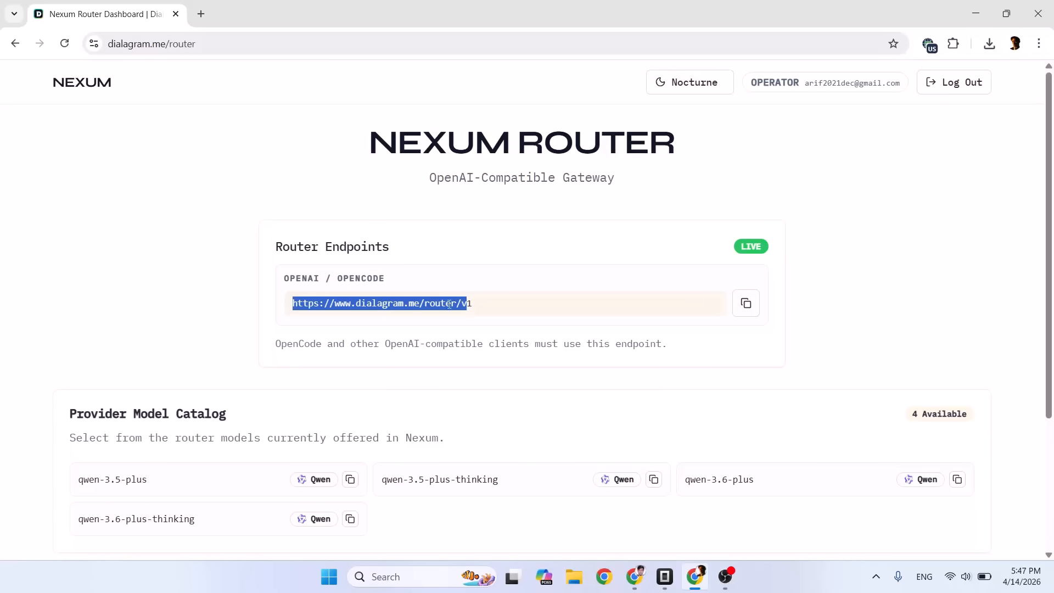
{"action": "left_click", "coordinate": [400, 279]}
- Review the router endpoint together with the Provider Model Catalog and the Access Tokens section of the dashboard
{"action": "scroll", "coordinate": [427, 266], "scroll_direction": "down", "scroll_amount": 2}
{"action": "scroll", "coordinate": [438, 303], "scroll_direction": "up", "scroll_amount": 2}
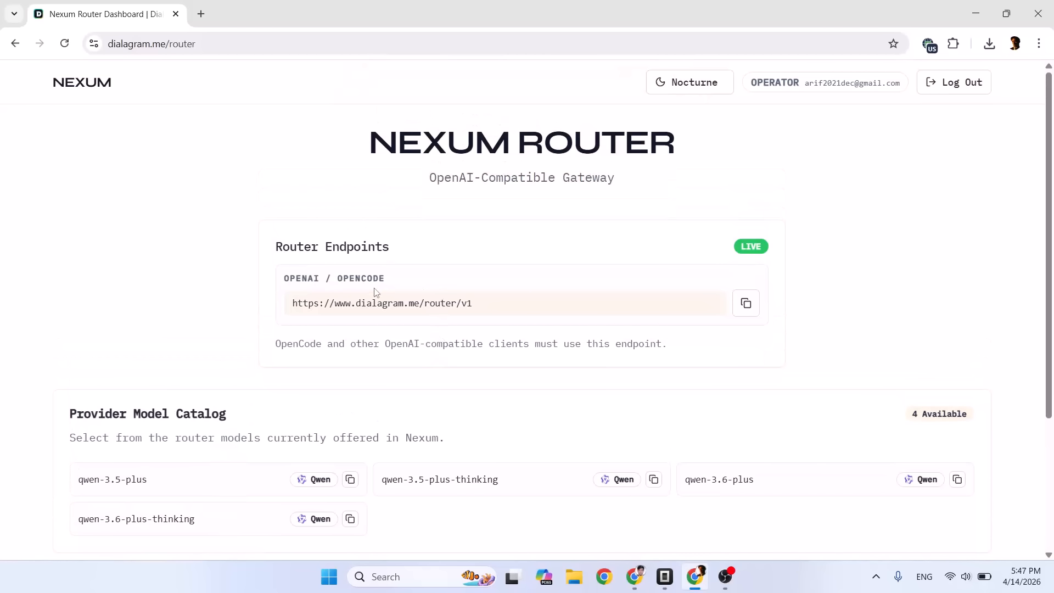
{"action": "left_click_drag", "start_coordinate": [315, 301], "coordinate": [483, 307]}
{"action": "left_click", "coordinate": [509, 300]}
{"action": "scroll", "coordinate": [491, 300], "scroll_direction": "down", "scroll_amount": 3}
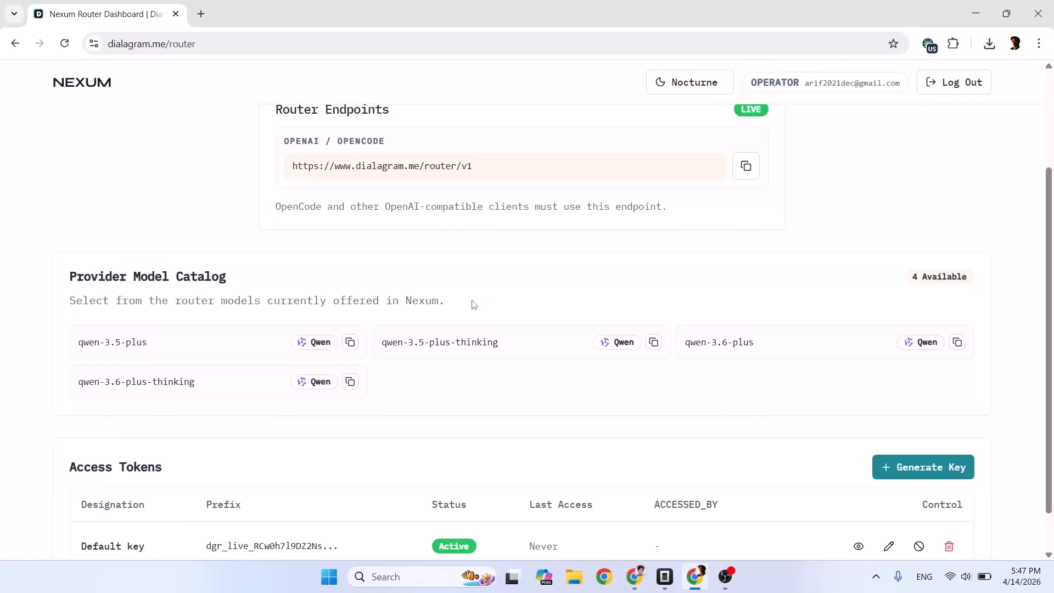
{"action": "scroll", "coordinate": [439, 440], "scroll_direction": "up", "scroll_amount": 2}
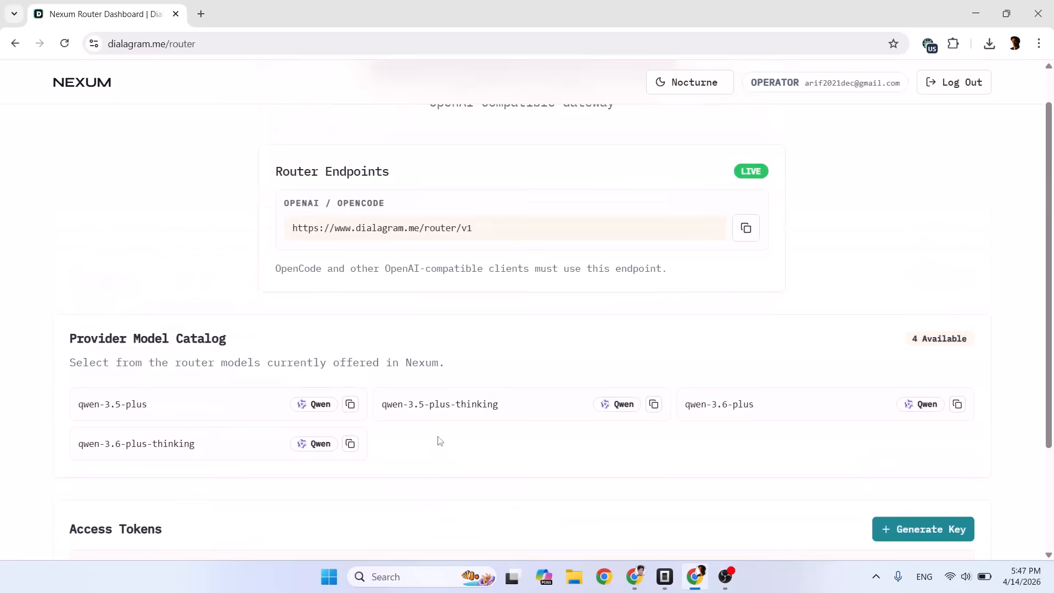
{"action": "left_click_drag", "start_coordinate": [318, 303], "coordinate": [527, 303]}
{"action": "left_click", "coordinate": [535, 301]}
{"action": "scroll", "coordinate": [477, 328], "scroll_direction": "down", "scroll_amount": 2}
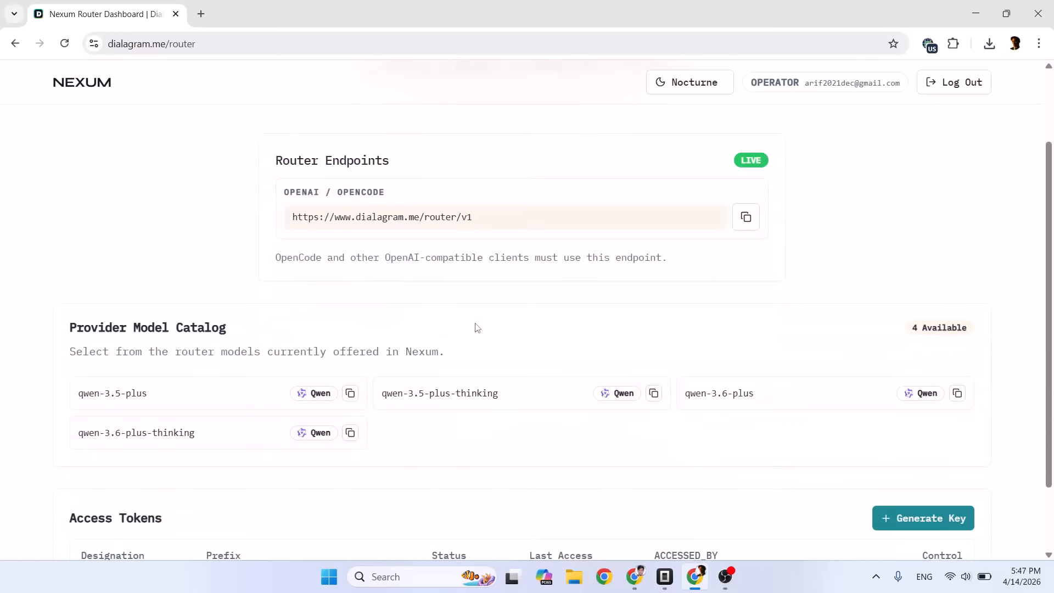
- Examine the Provider Model Catalog and the default key's row under Access Tokens
{"action": "left_click_drag", "start_coordinate": [94, 274], "coordinate": [235, 277]}
{"action": "left_click", "coordinate": [235, 278]}
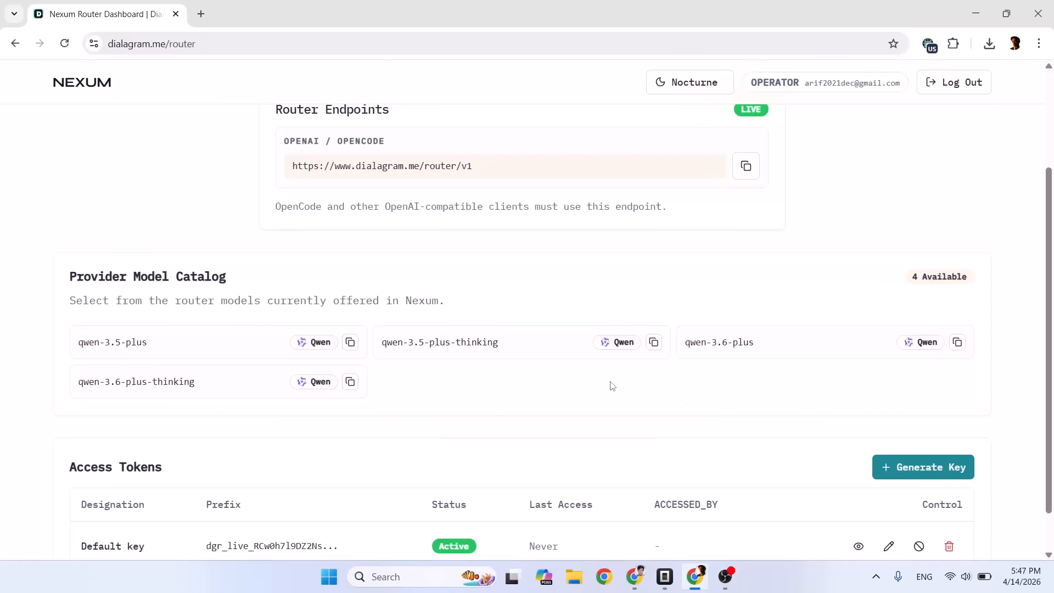
{"action": "scroll", "coordinate": [524, 384], "scroll_direction": "down", "scroll_amount": 1}
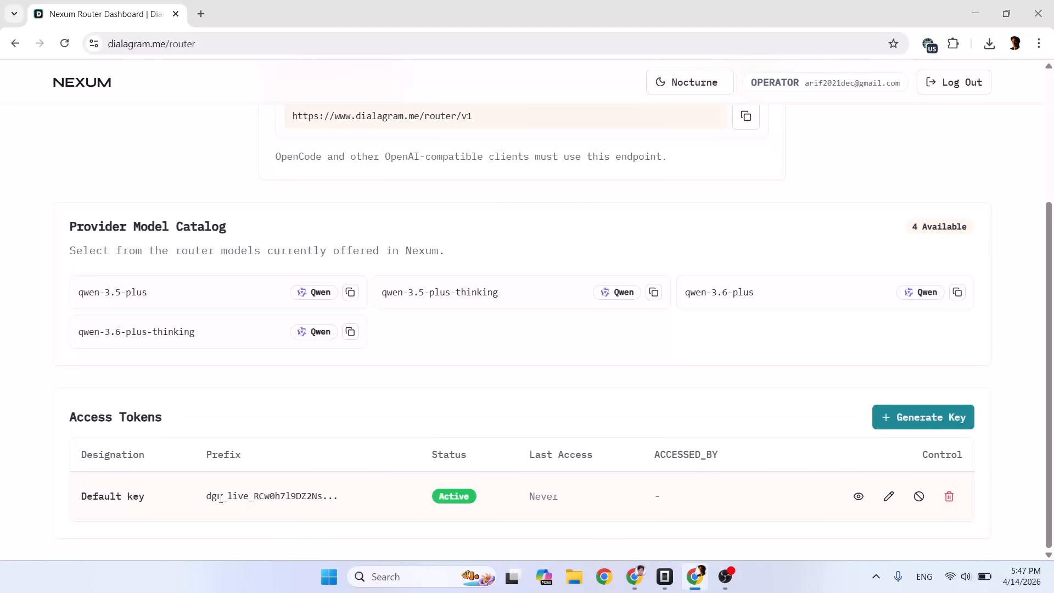
{"action": "left_click_drag", "start_coordinate": [221, 498], "coordinate": [312, 497]}
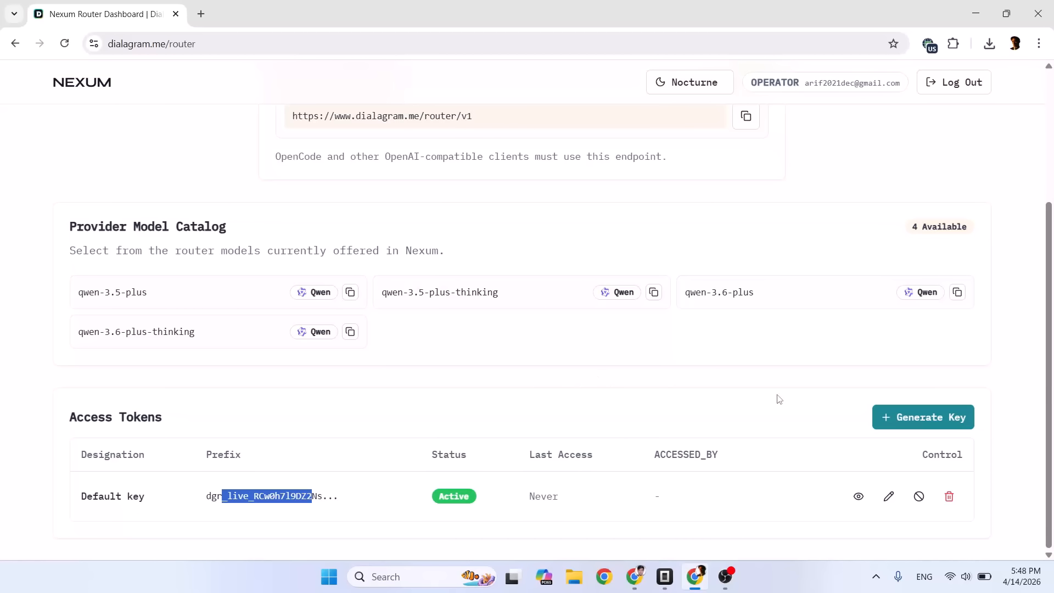
- Generate a new access token with the designation opencode, copy it and close the token dialog
{"action": "left_click", "coordinate": [903, 427]}
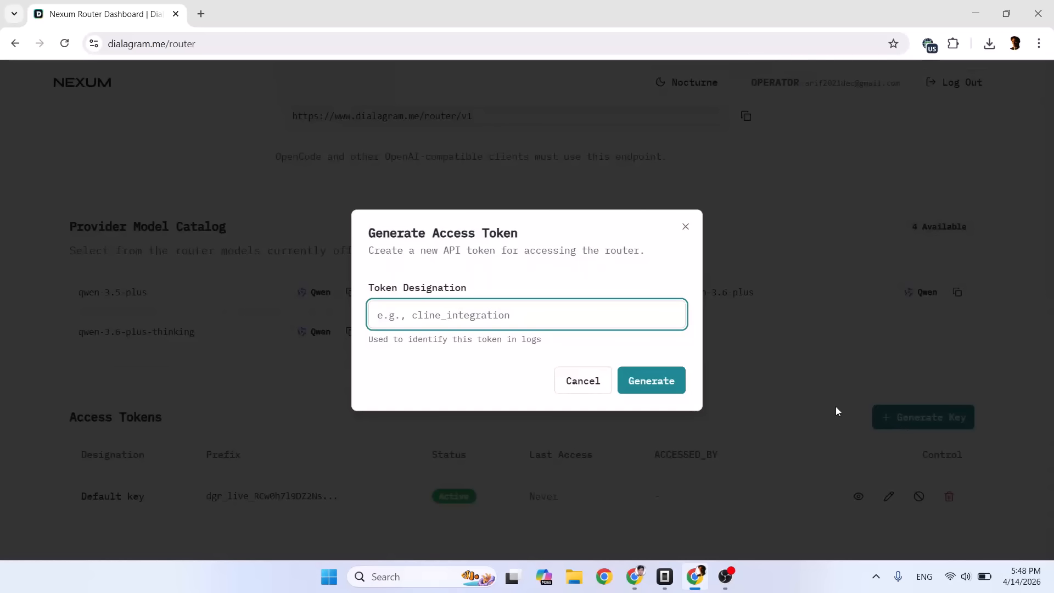
{"action": "type", "text": "o"}
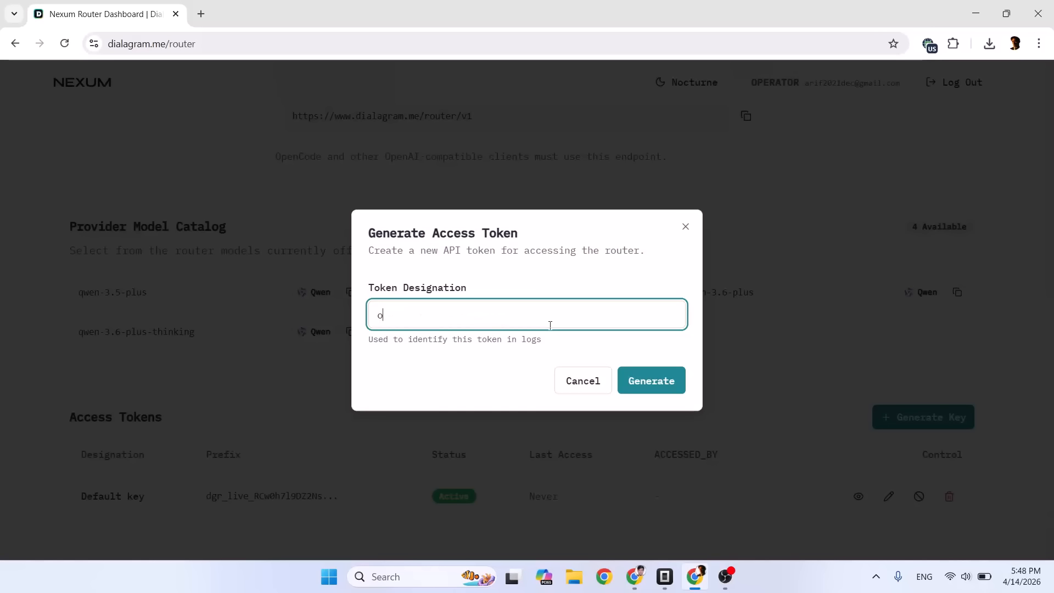
{"action": "type", "text": "pencode"}
{"action": "left_click", "coordinate": [644, 381]}
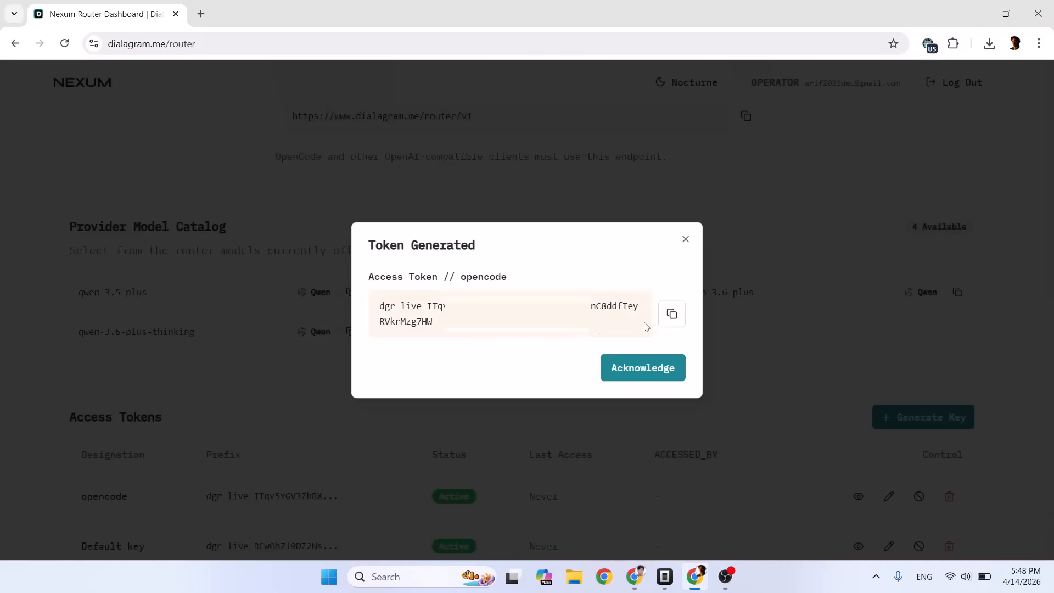
{"action": "left_click", "coordinate": [671, 316]}
{"action": "left_click", "coordinate": [685, 239]}
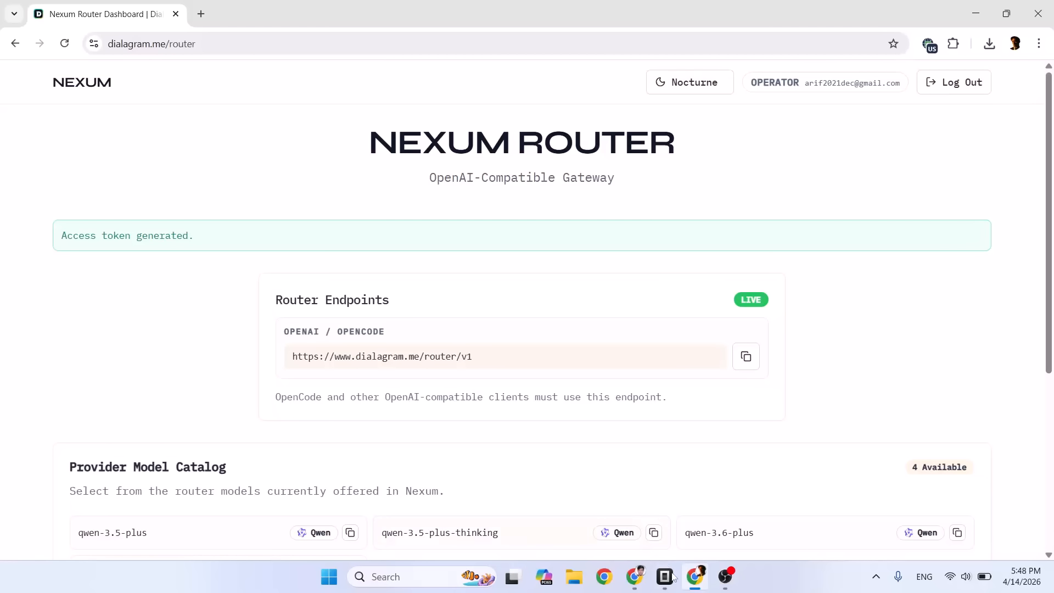
- Switch to OpenCode and check which models its model picker offers, leaving the selection as it is
{"action": "left_click", "coordinate": [658, 524]}
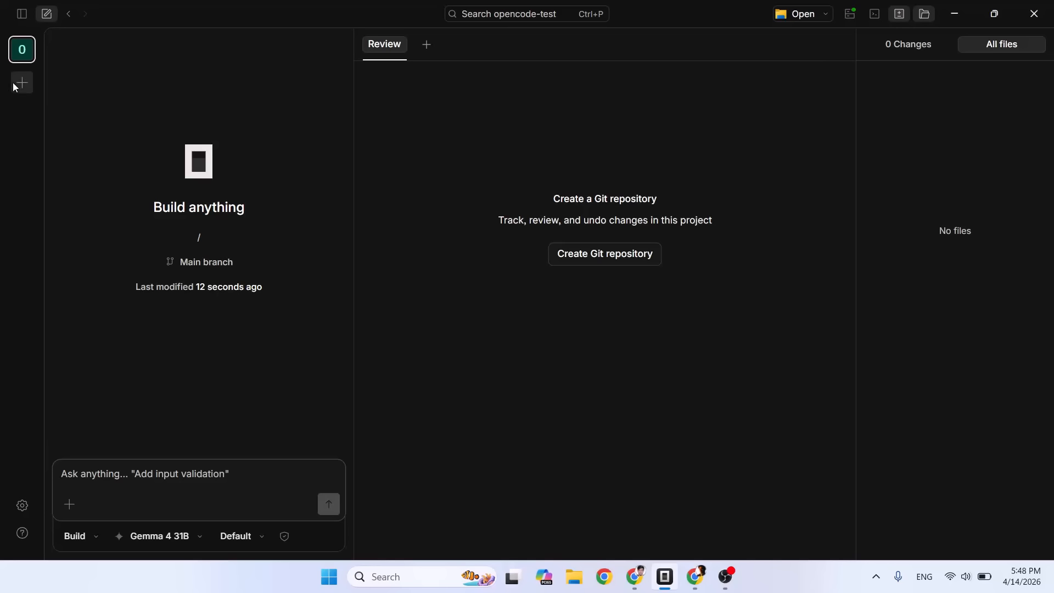
{"action": "mouse_move", "coordinate": [24, 60]}
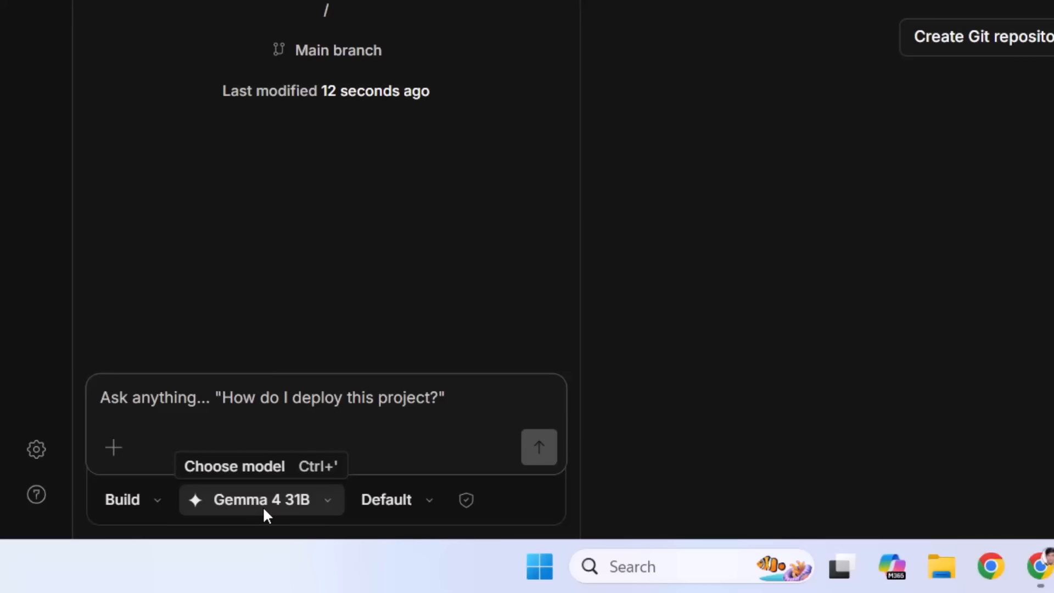
{"action": "left_click", "coordinate": [293, 502]}
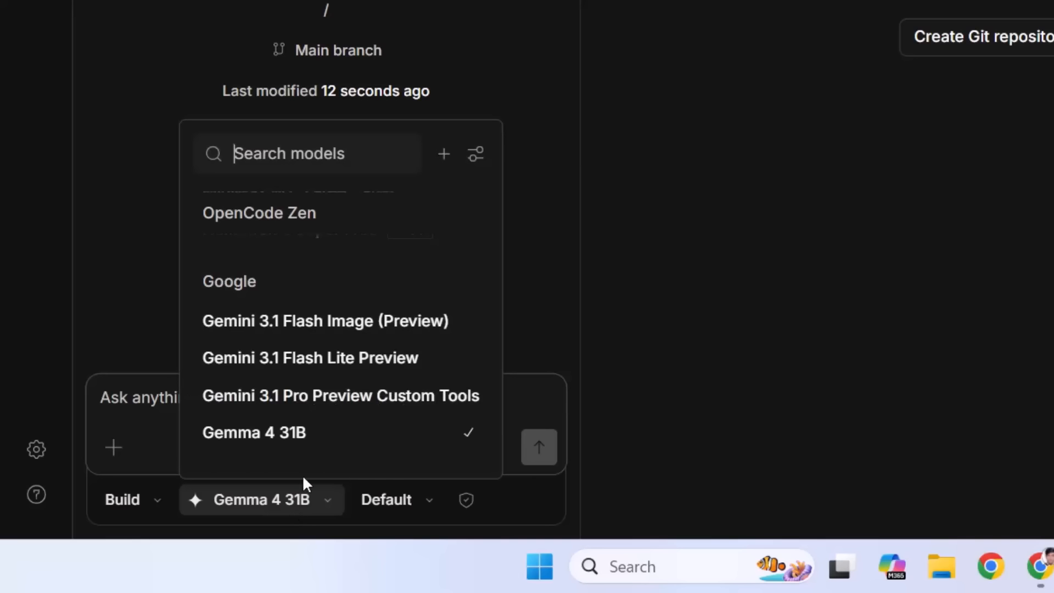
{"action": "left_click", "coordinate": [148, 285]}
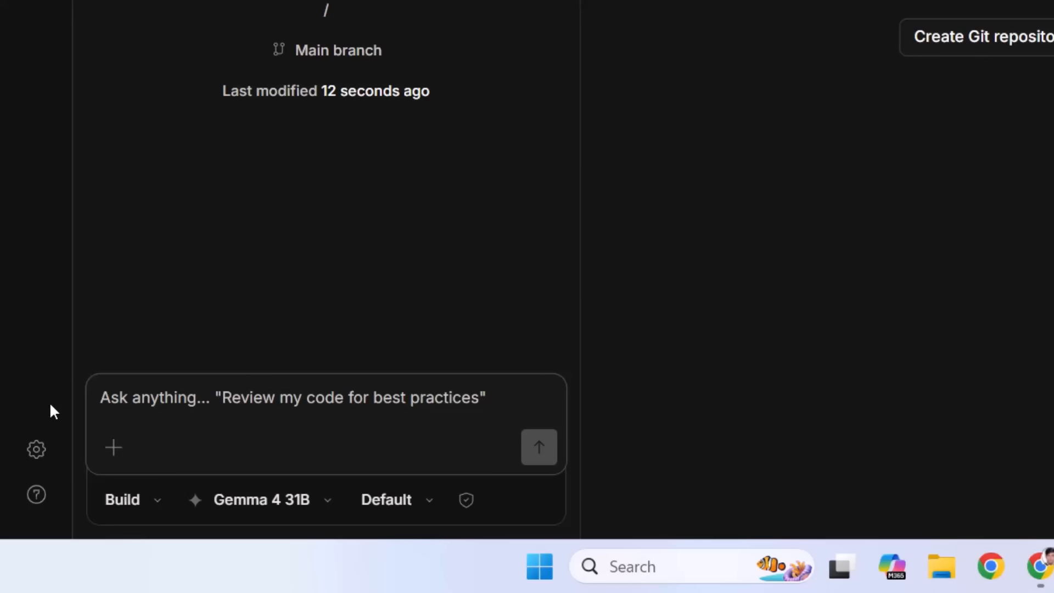
- Open the connection form for a custom OpenAI-compatible provider from the provider settings
{"action": "left_click", "coordinate": [36, 450]}
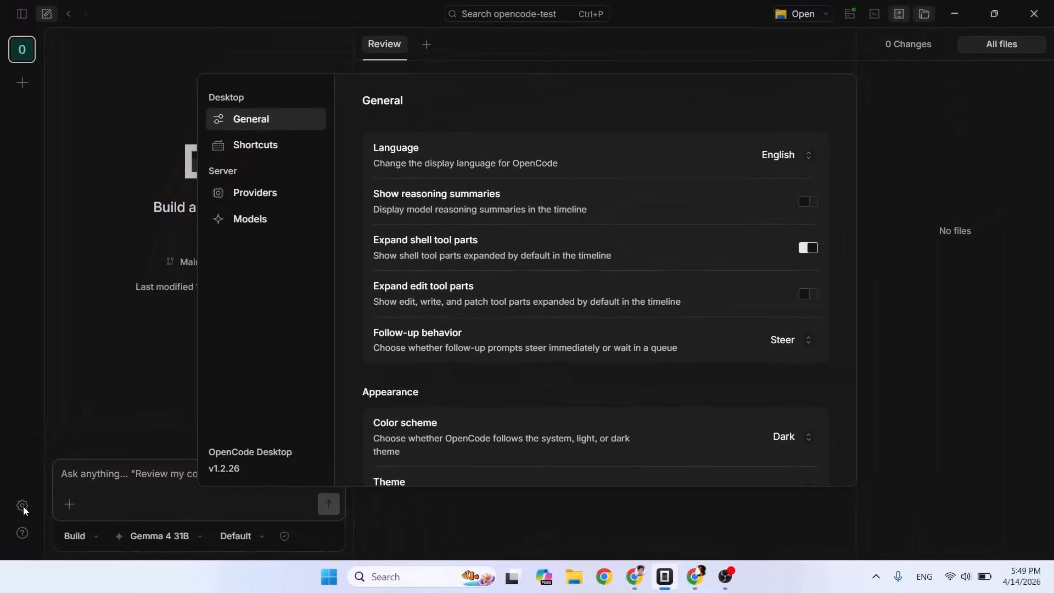
{"action": "left_click", "coordinate": [243, 193]}
{"action": "scroll", "coordinate": [515, 208], "scroll_direction": "down", "scroll_amount": 5}
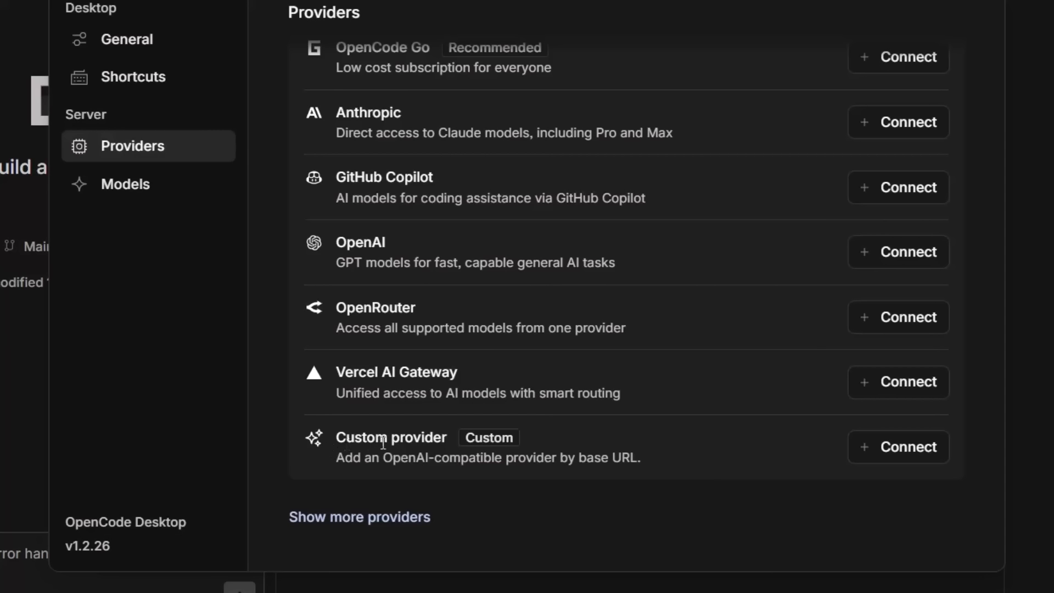
{"action": "left_click", "coordinate": [882, 450]}
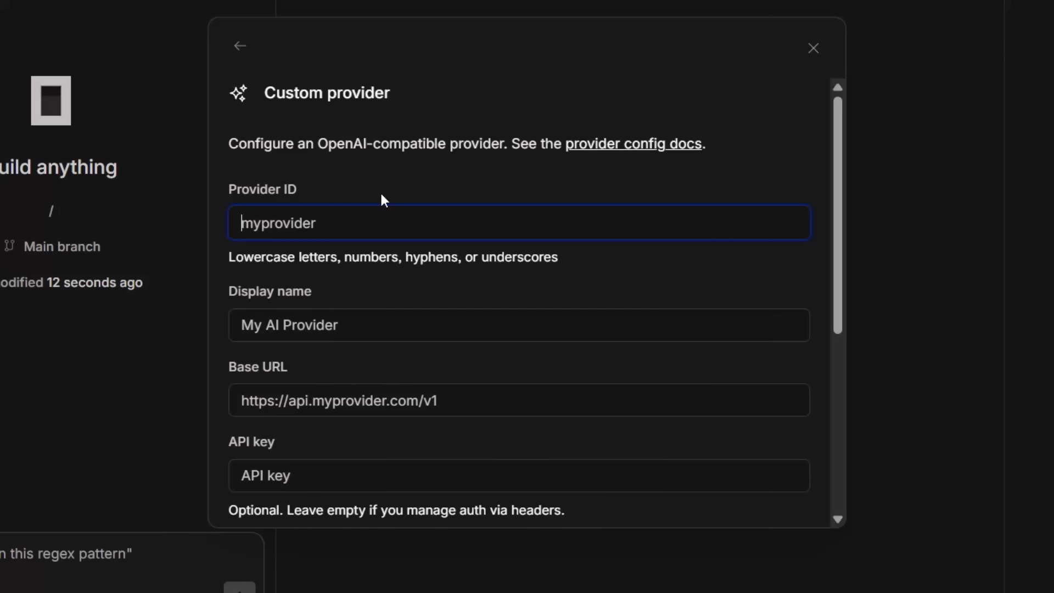
- Set the custom provider's ID to qwen and its display name to Dialagram
{"action": "type", "text": "qwen"}
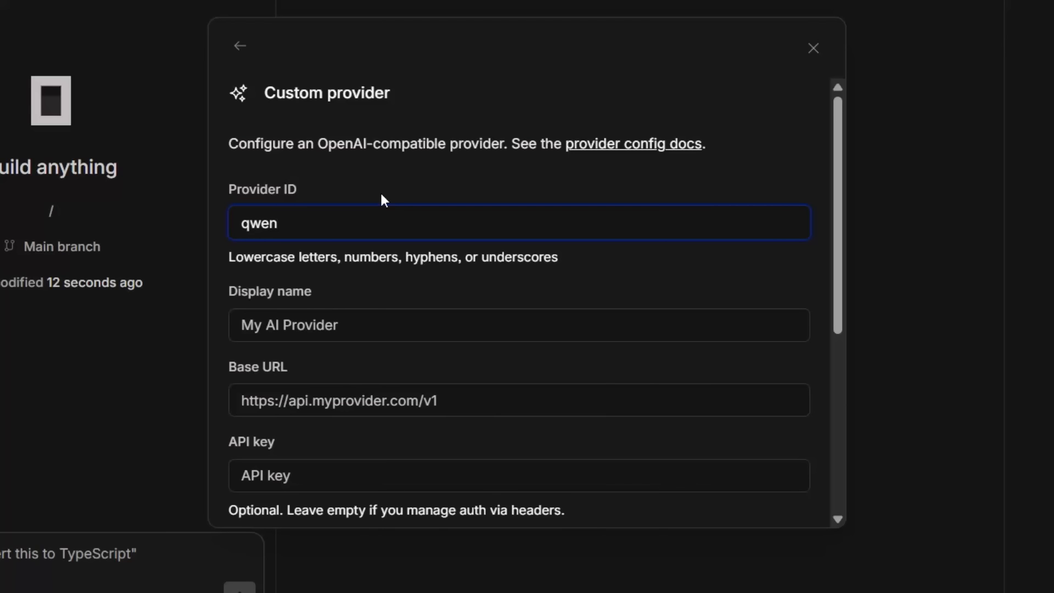
{"action": "key", "text": "Tab"}
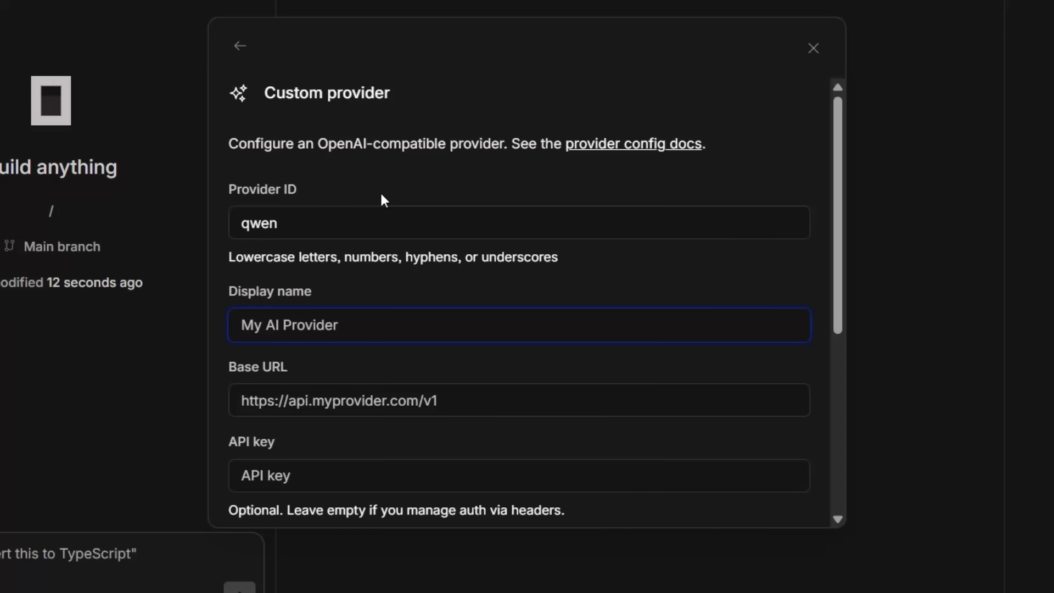
{"action": "type", "text": "Dialagram"}
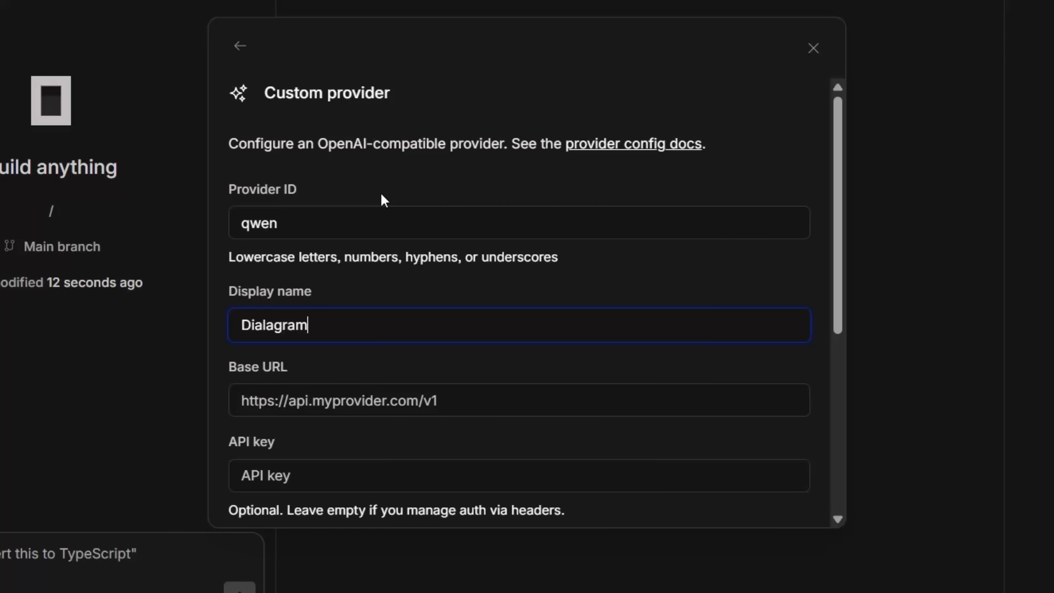
{"action": "key", "text": "Tab"}
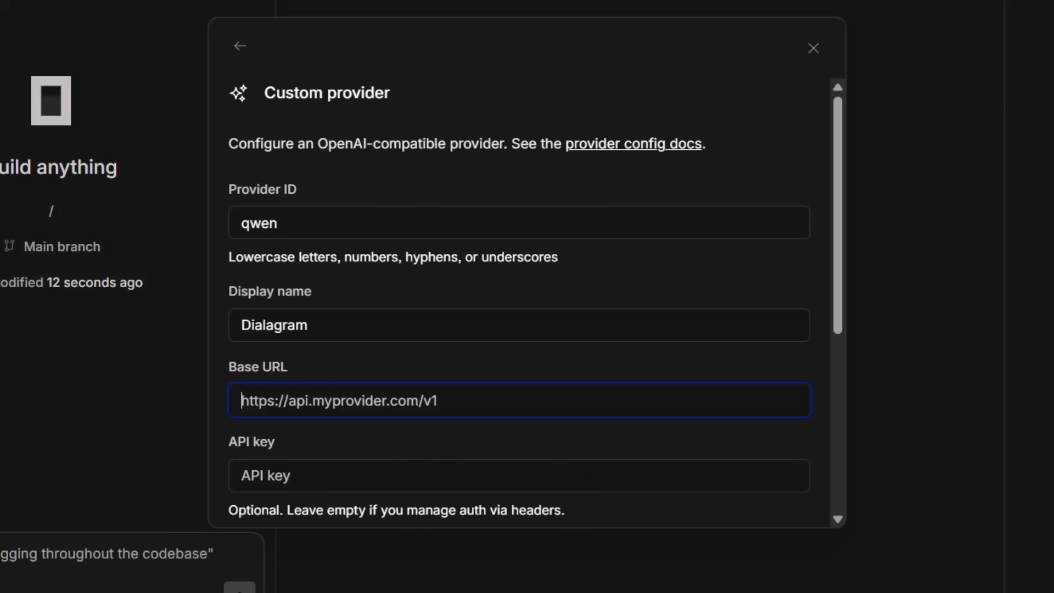
{"action": "left_click", "coordinate": [730, 590]}
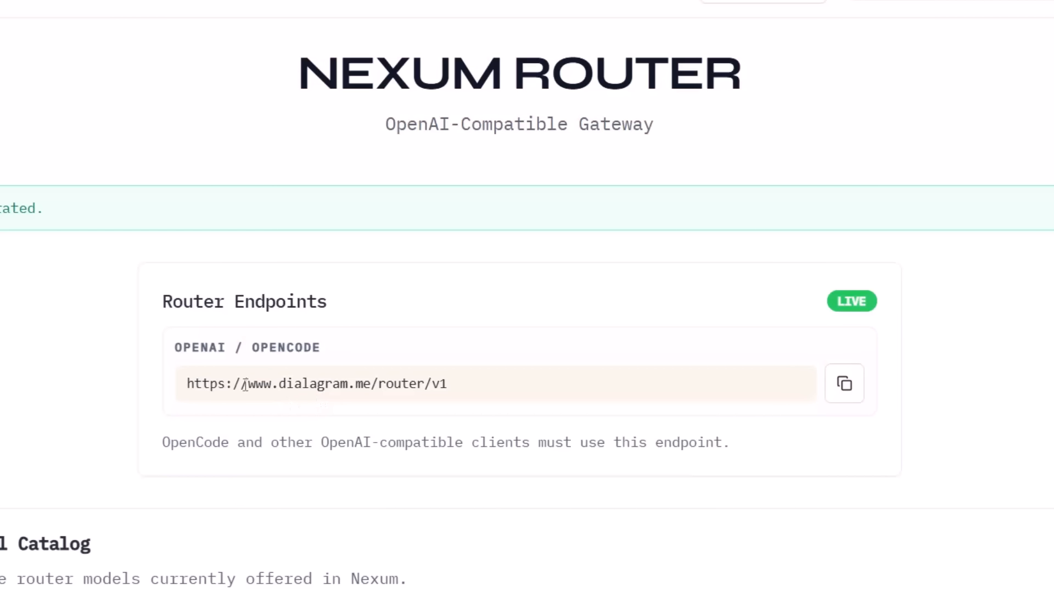
{"action": "left_click", "coordinate": [849, 390]}
{"action": "key", "text": "alt+Tab"}
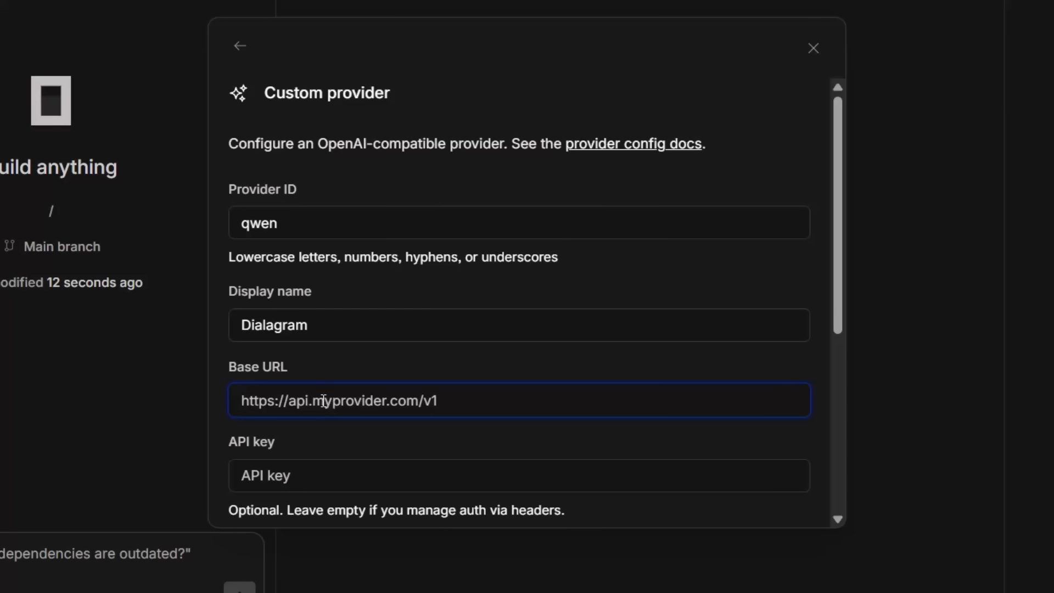
{"action": "key", "text": "ctrl+v"}
- Reveal and copy the opencode access token in the Nexum Router dashboard and paste it as the custom provider's API key
{"action": "scroll", "coordinate": [466, 386], "scroll_direction": "down", "scroll_amount": 5}
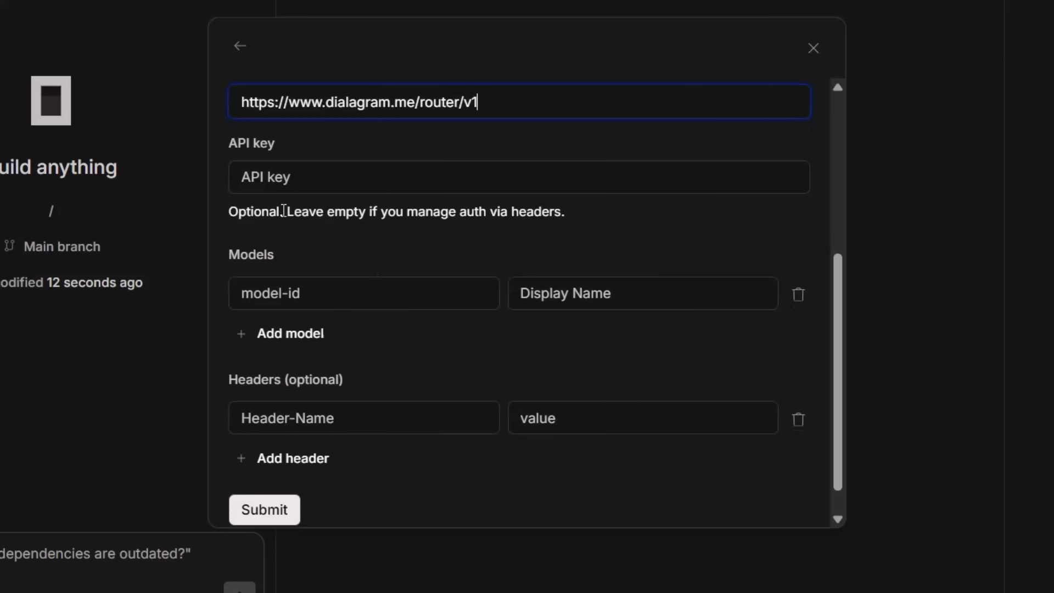
{"action": "left_click", "coordinate": [302, 174]}
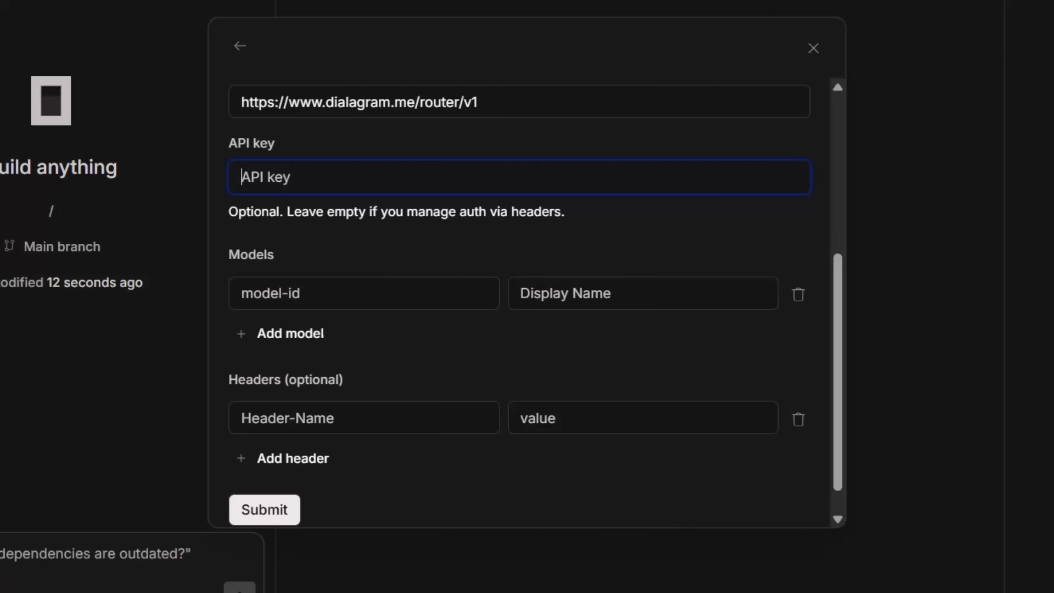
{"action": "key", "text": "alt+Tab"}
{"action": "scroll", "coordinate": [395, 529], "scroll_direction": "down", "scroll_amount": 5}
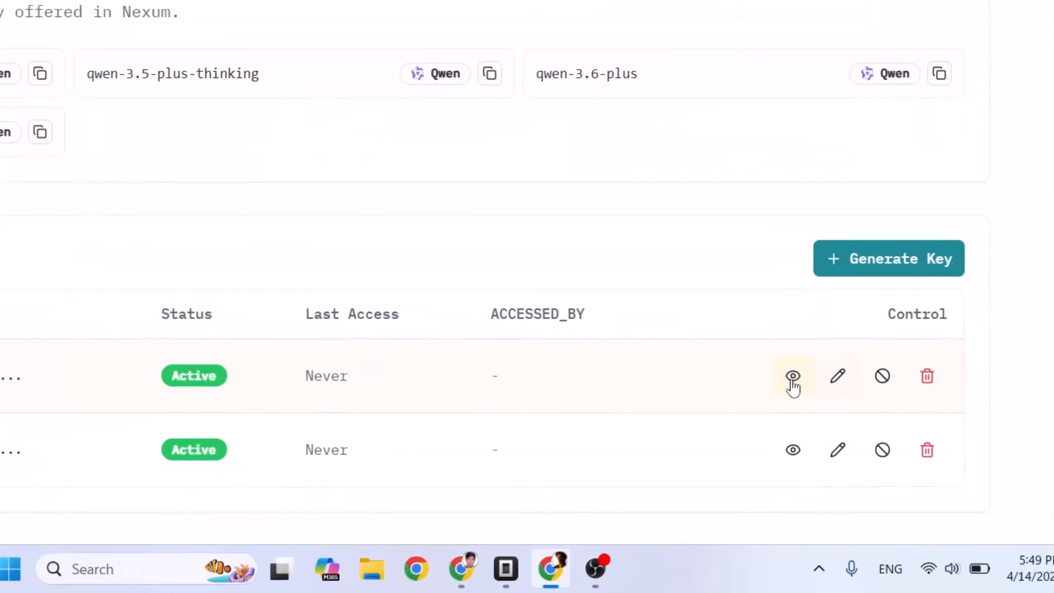
{"action": "left_click", "coordinate": [785, 369]}
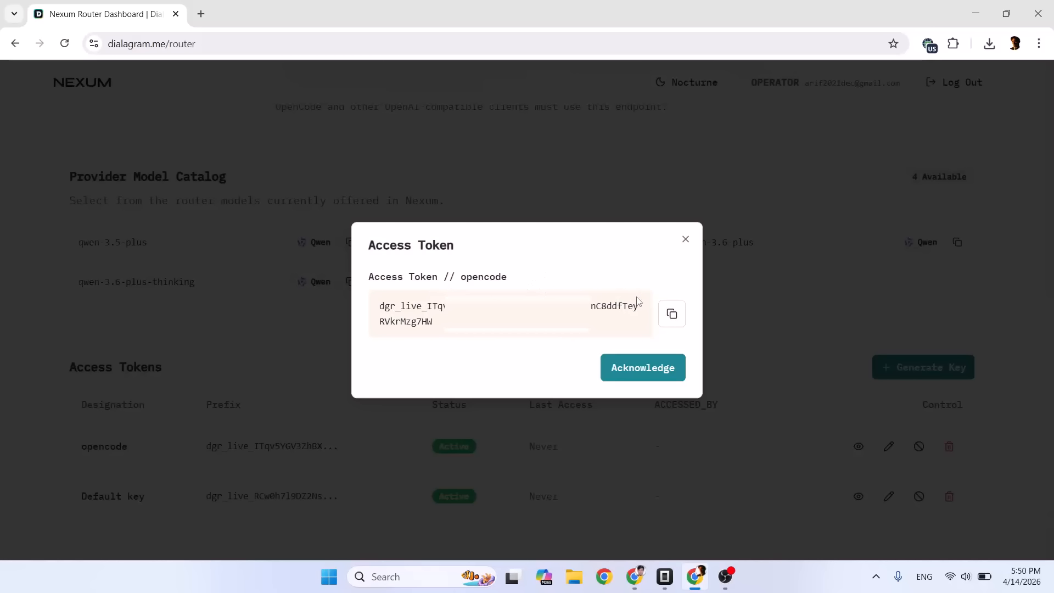
{"action": "left_click", "coordinate": [680, 317]}
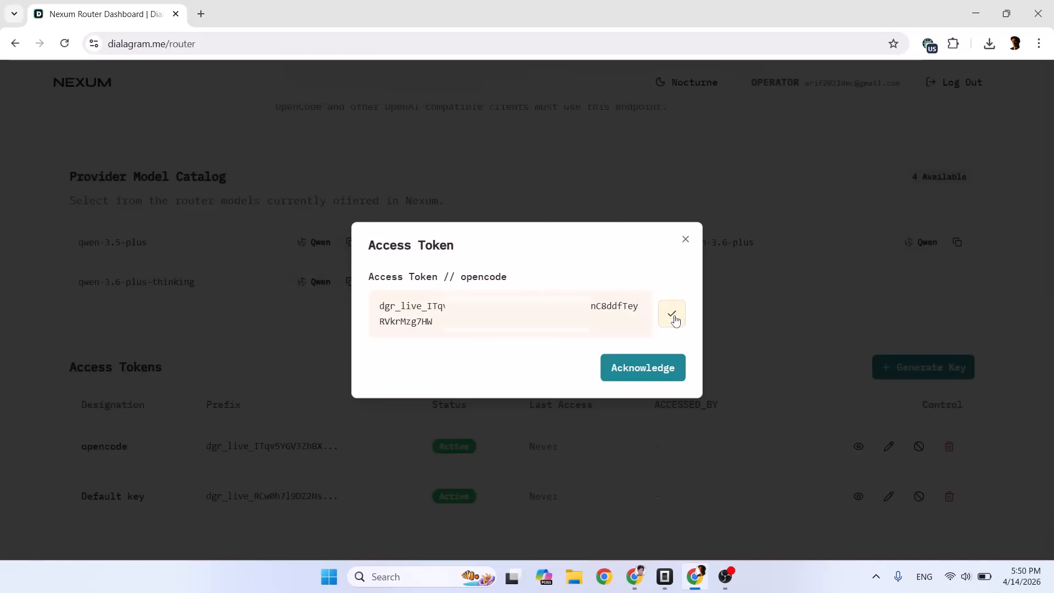
{"action": "left_click", "coordinate": [686, 239]}
{"action": "left_click", "coordinate": [664, 576]}
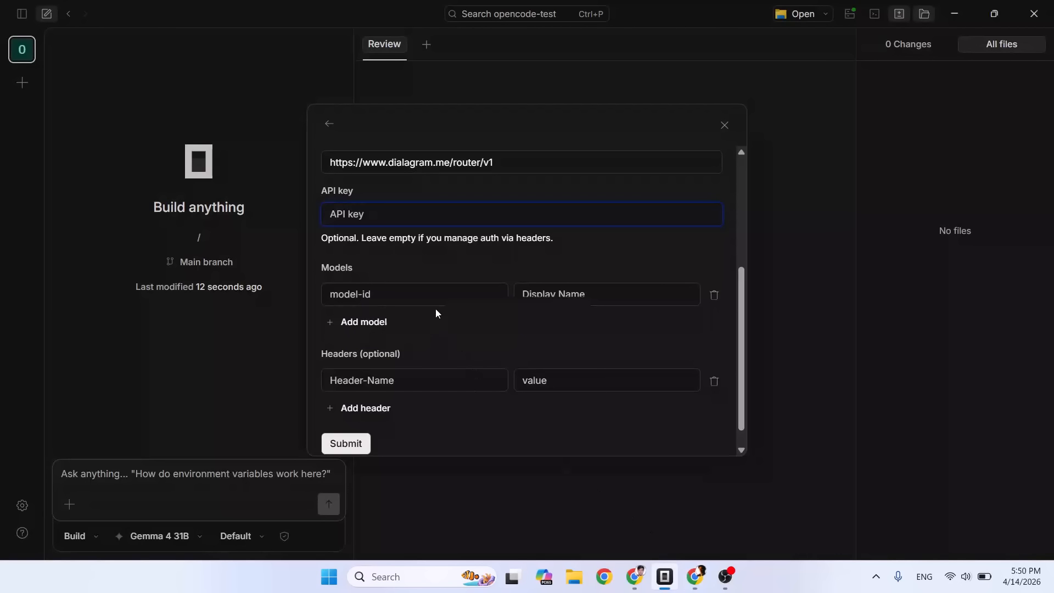
{"action": "key", "text": "ctrl+v"}
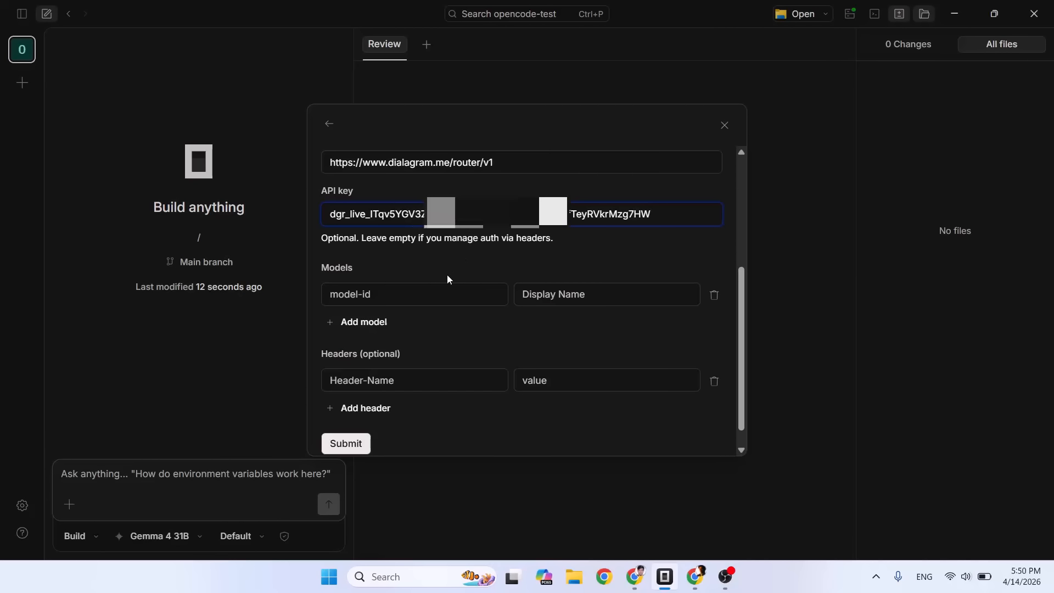
- Copy the model ID qwen-3.6-plus from the Nexum model catalog into the custom provider's model ID
{"action": "left_click", "coordinate": [404, 299]}
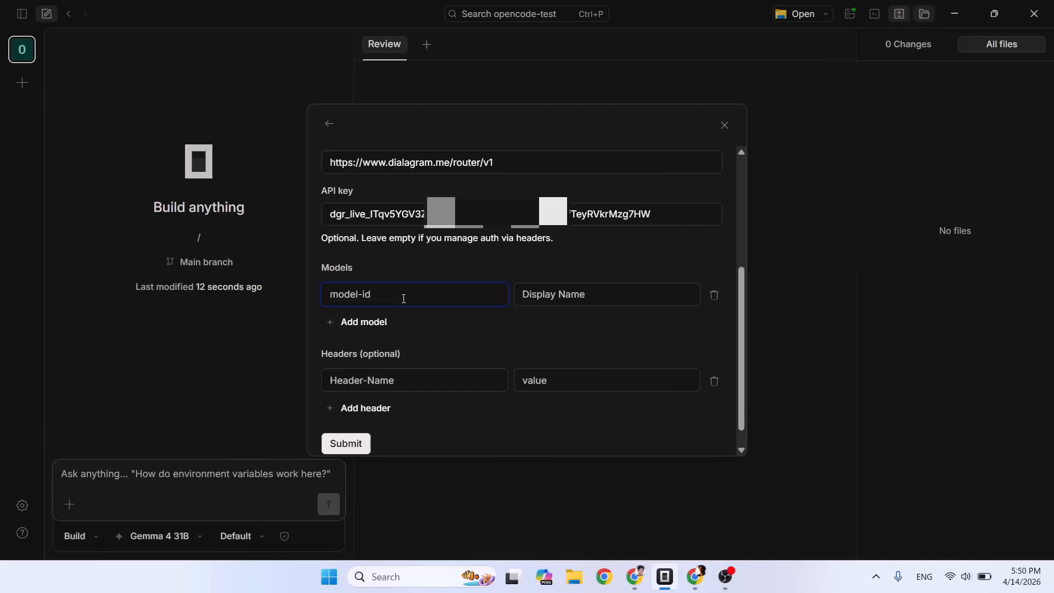
{"action": "left_click", "coordinate": [694, 576]}
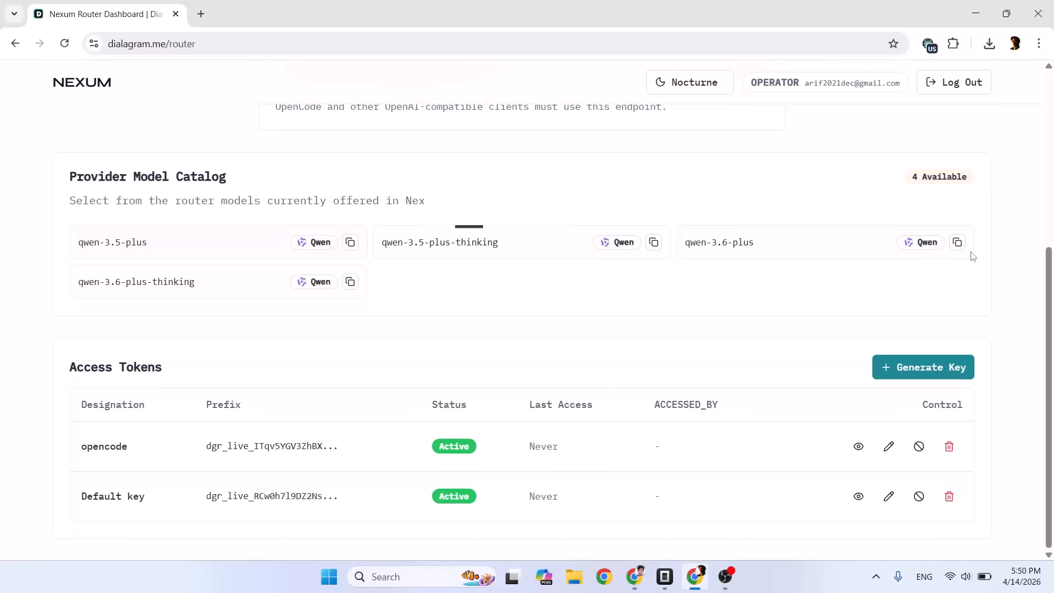
{"action": "left_click", "coordinate": [958, 244]}
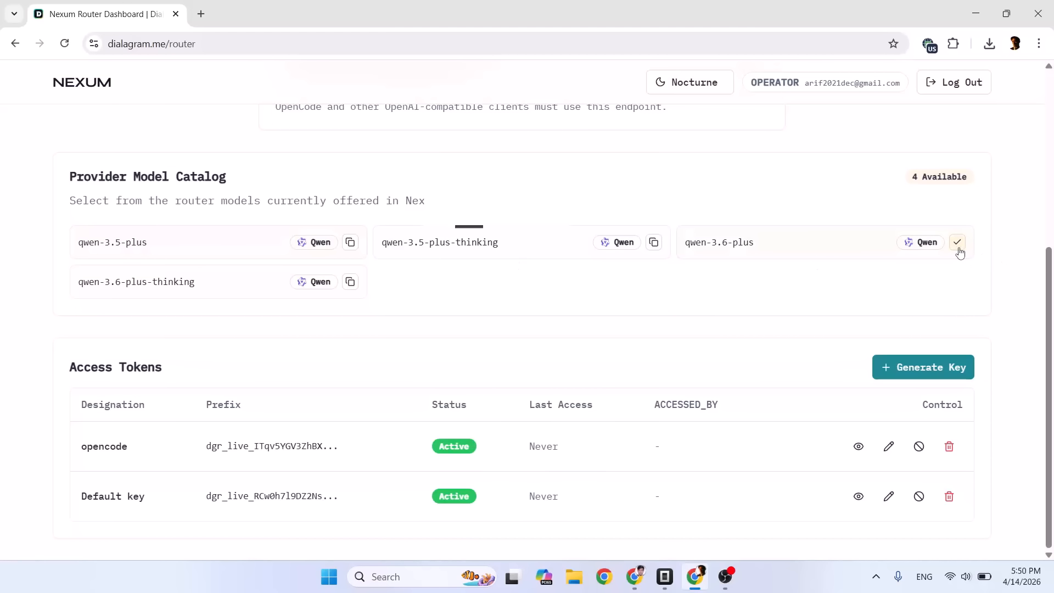
{"action": "left_click", "coordinate": [664, 576]}
{"action": "key", "text": "ctrl+v"}
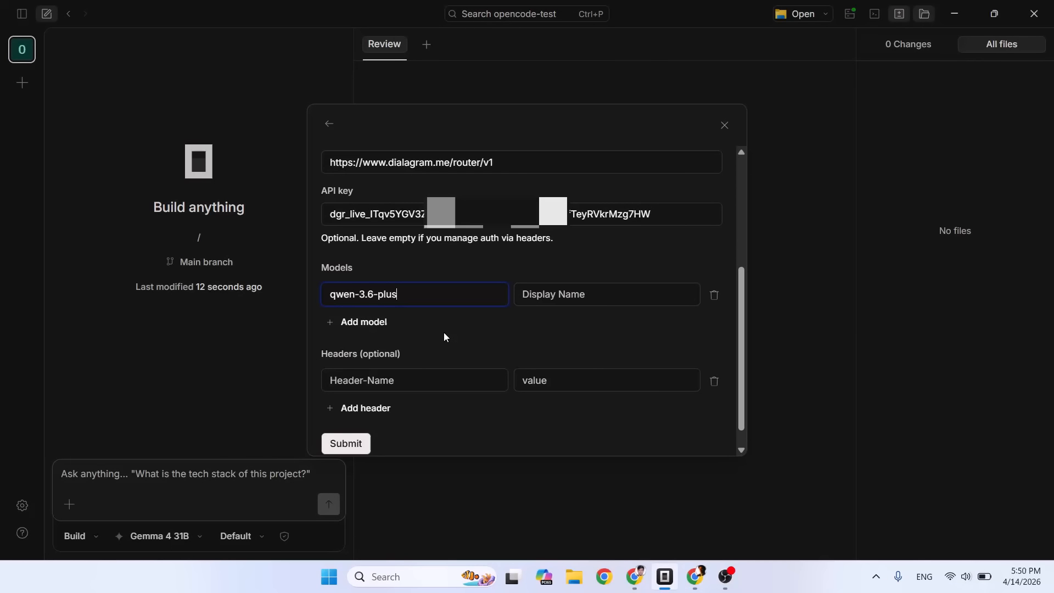
- Give the model the display name Qwen 3.6 and submit the custom provider
{"action": "left_click", "coordinate": [572, 304]}
{"action": "type", "text": "Qwen 3.6"}
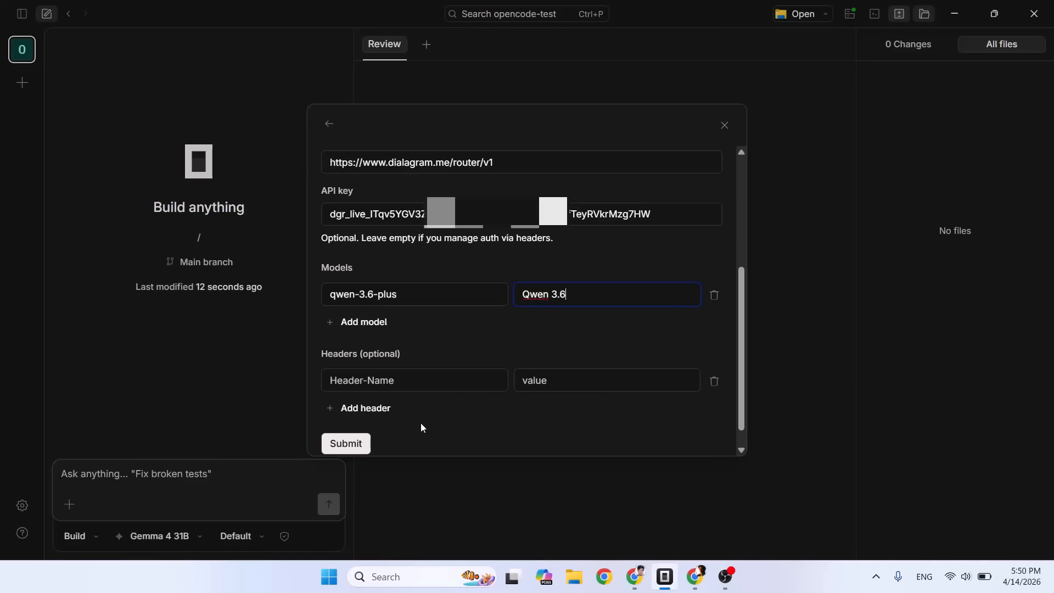
{"action": "scroll", "coordinate": [422, 426], "scroll_direction": "down", "scroll_amount": 1}
{"action": "left_click", "coordinate": [351, 420]}
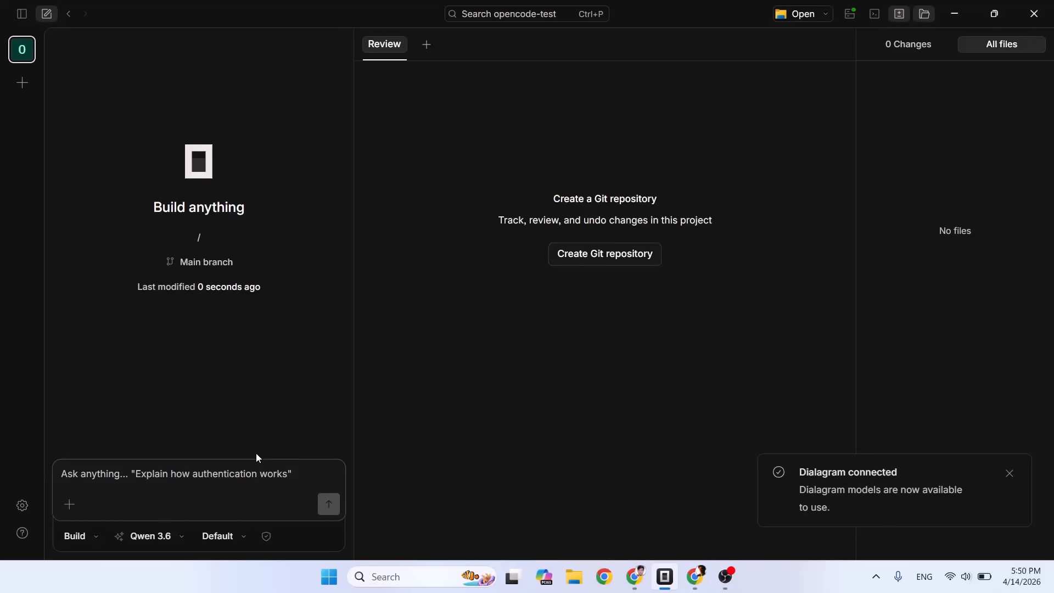
- Choose Dialagram's Qwen 3.6 as the chat model and send it the test message "hi"
{"action": "left_click", "coordinate": [153, 540]}
{"action": "mouse_move", "coordinate": [157, 497]}
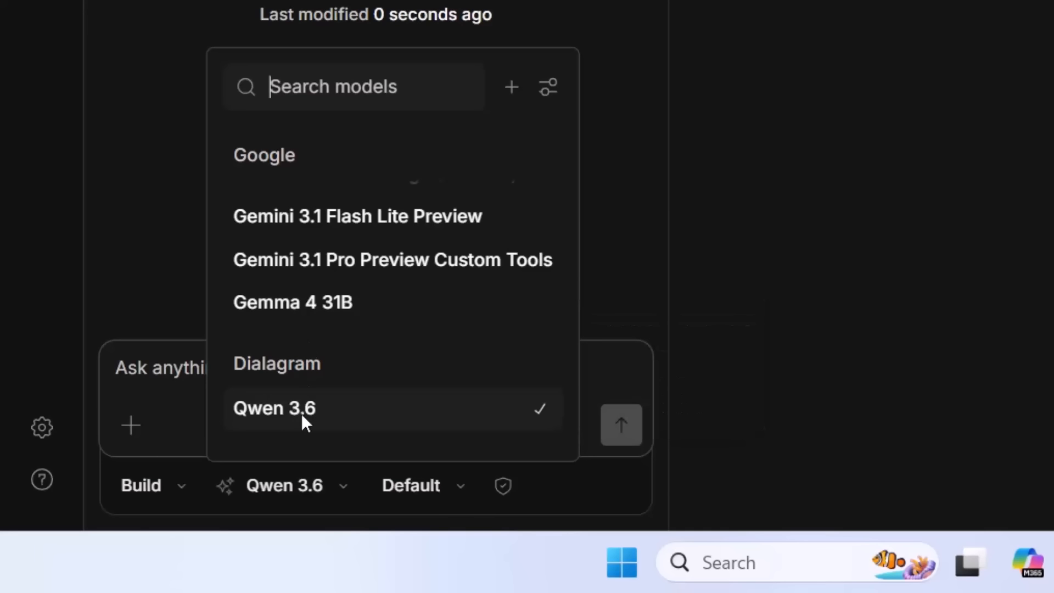
{"action": "left_click", "coordinate": [332, 423]}
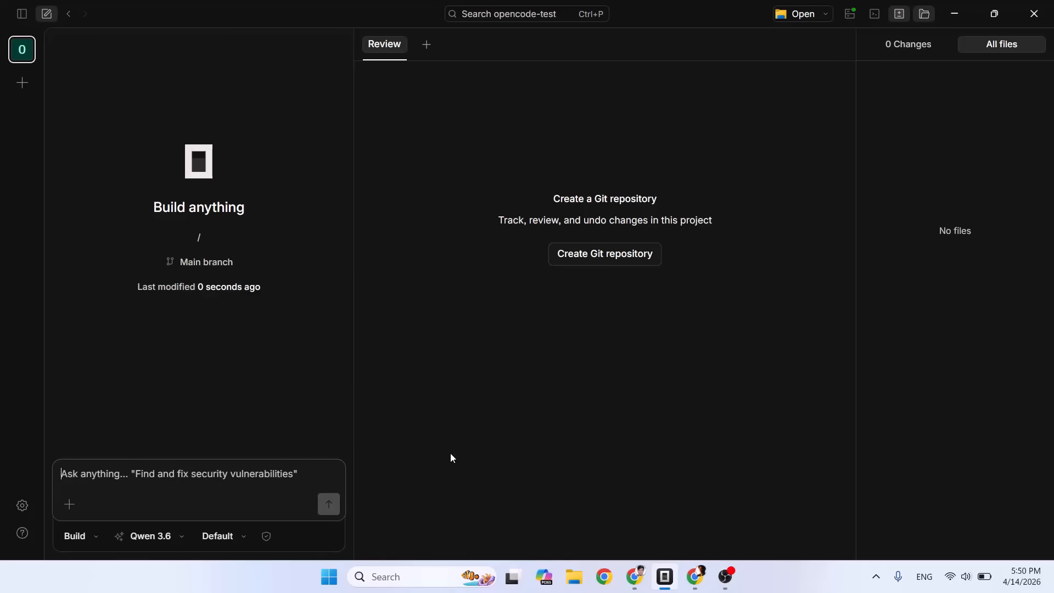
{"action": "type", "text": "hi"}
{"action": "key", "text": "Return"}
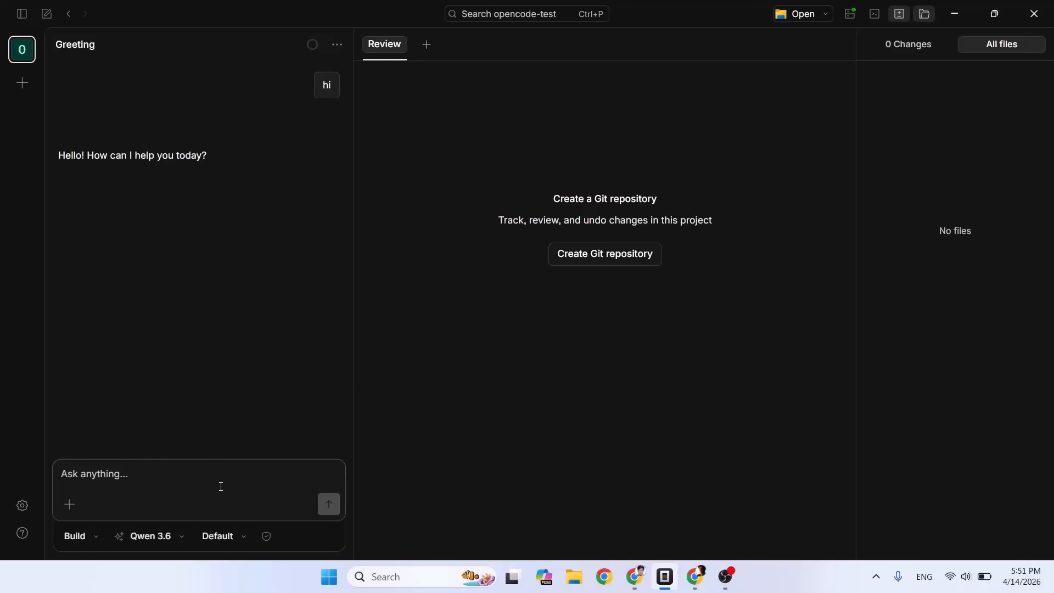
- Send the prompt "create hello world html program" and open the generated hello.html file
{"action": "type", "text": "creae he"}
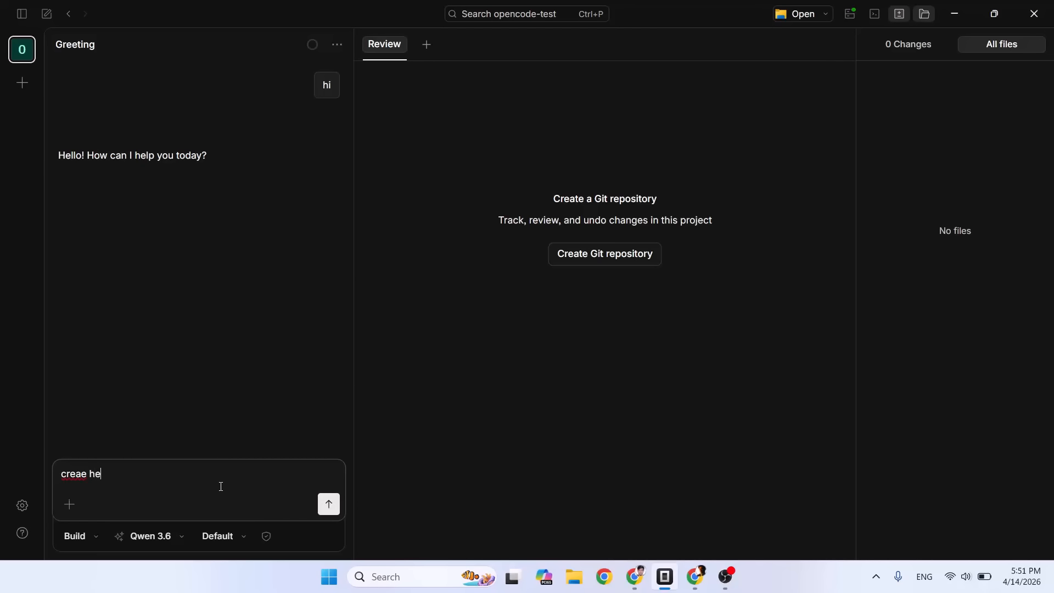
{"action": "key", "text": "BackSpace"}
{"action": "key", "text": "BackSpace"}
{"action": "type", "text": "te hello world html program"}
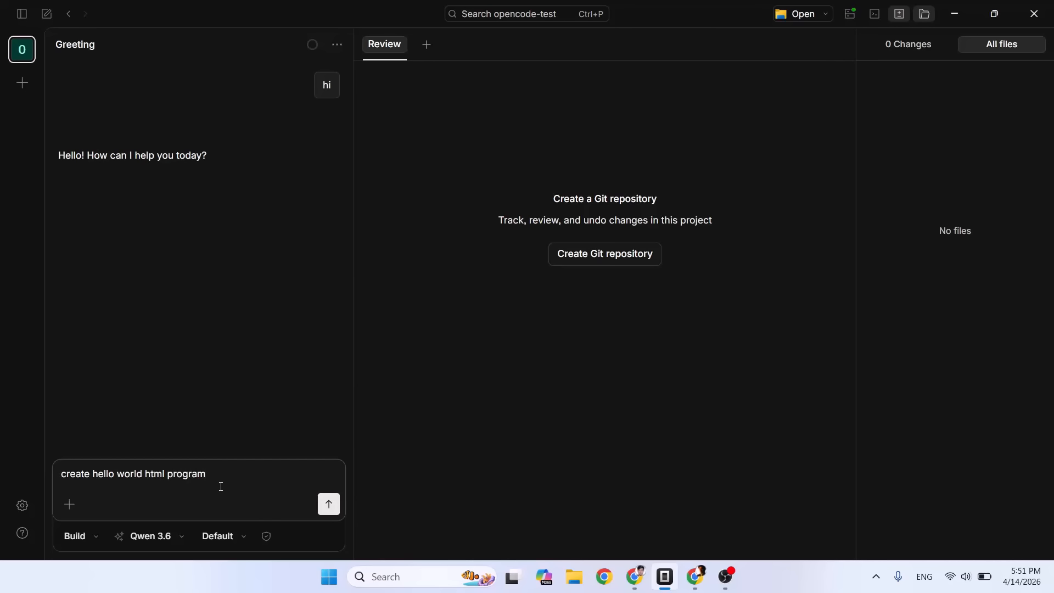
{"action": "key", "text": "Return"}
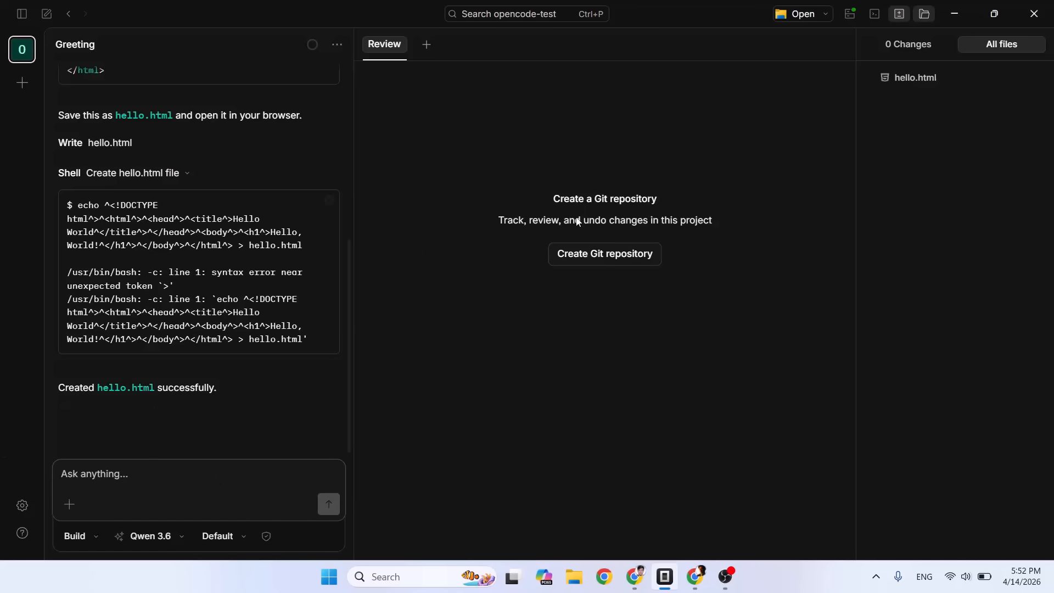
{"action": "left_click", "coordinate": [912, 83]}
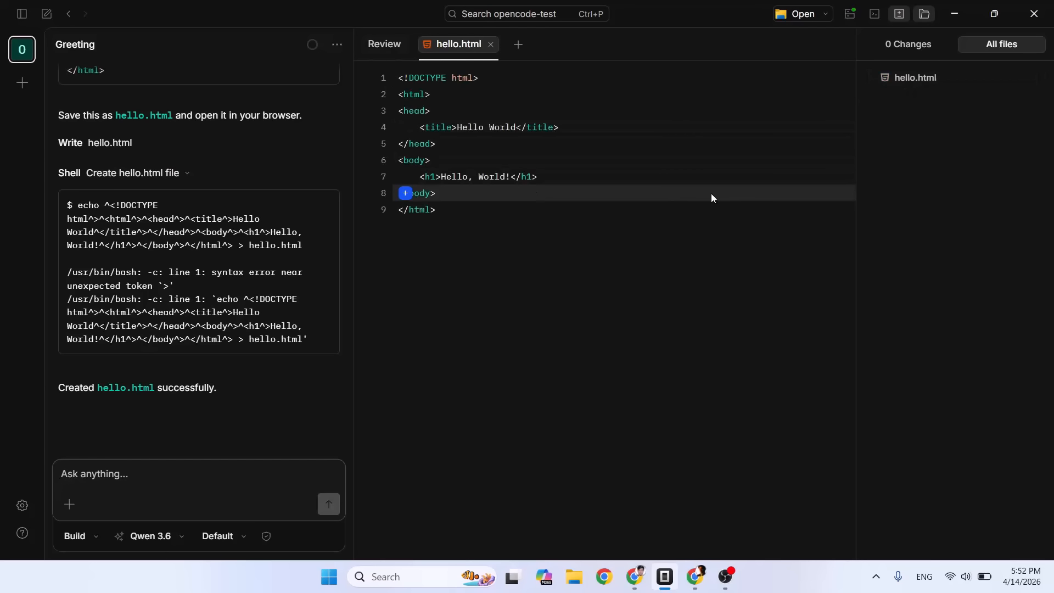